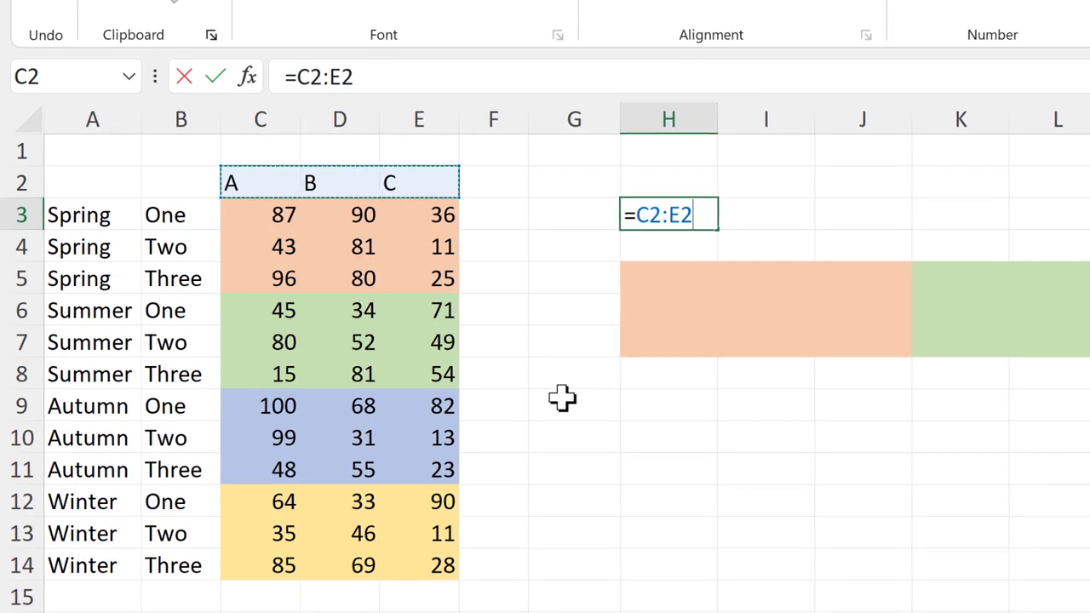
Step: Complete the formula in H3 as =C2:E2&G3:G6 to repeat the headers down four rows, and review its references
type("&")
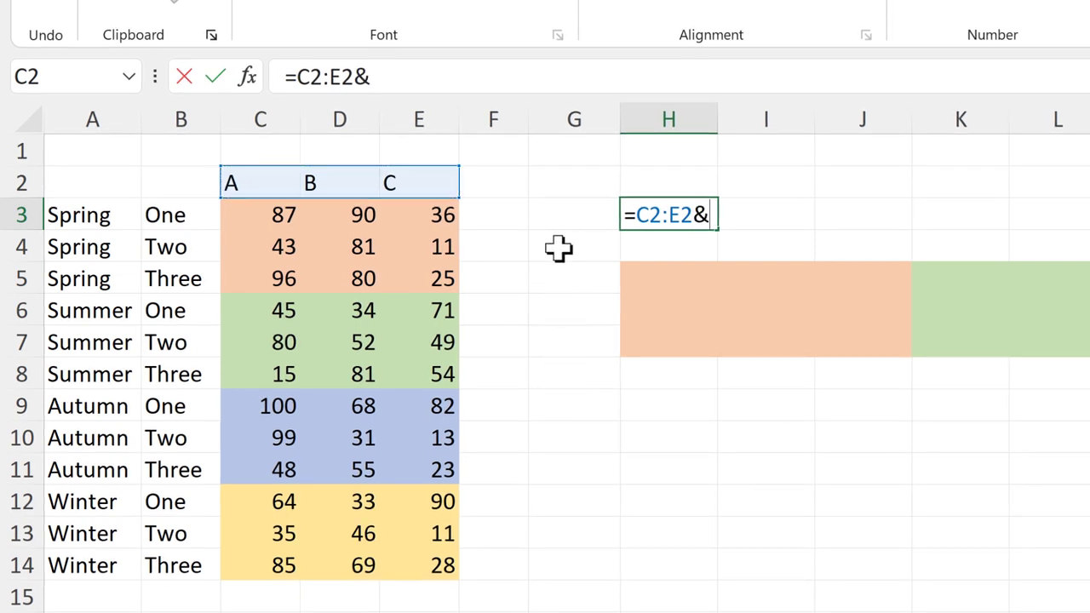
left_click_drag(550, 213, 549, 294)
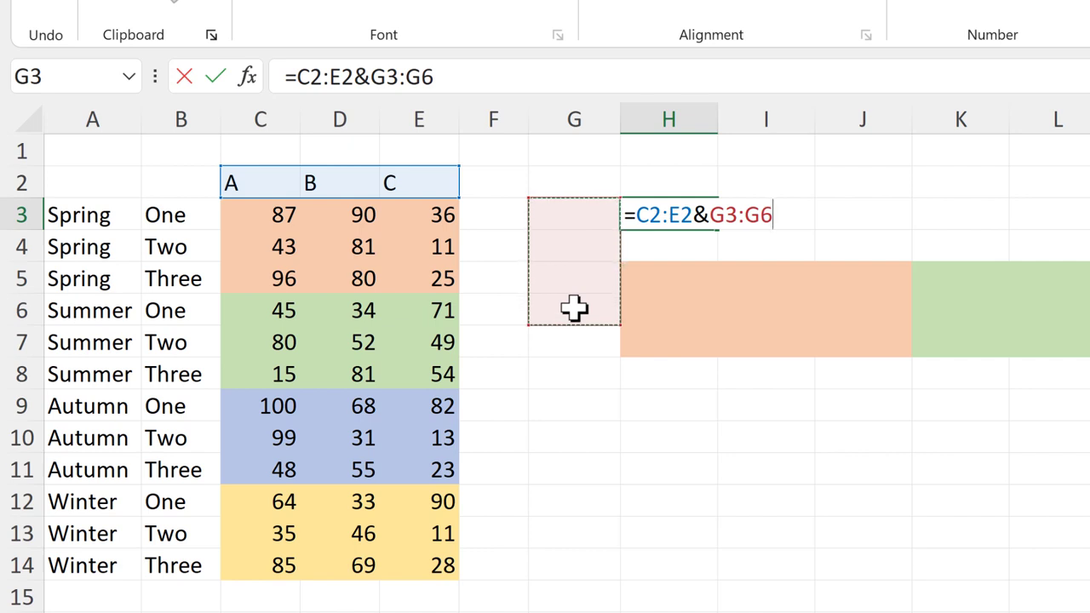
key("Return")
left_click(639, 216)
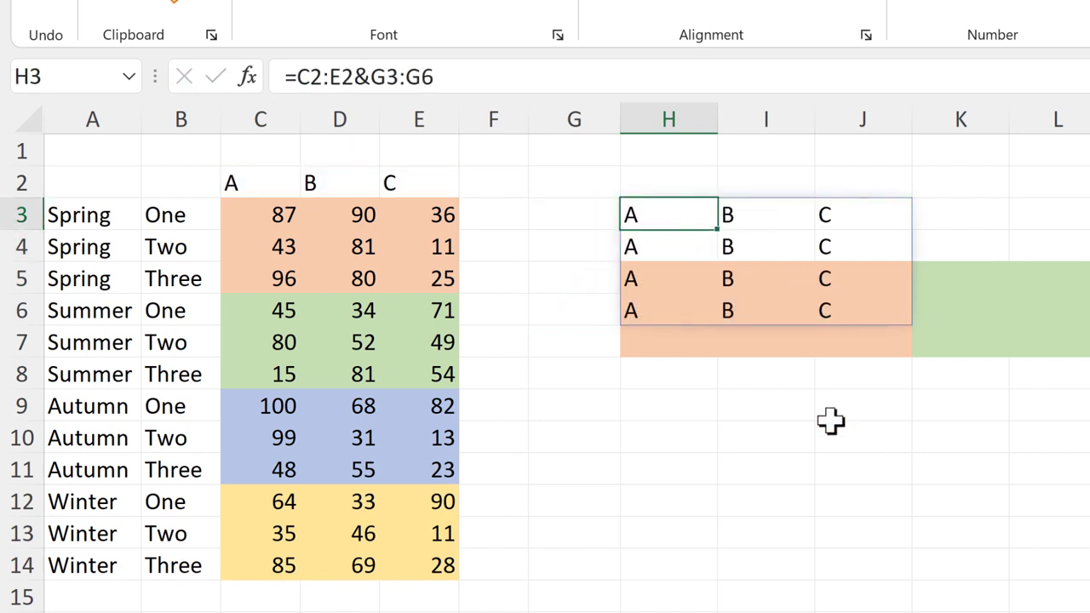
key("F2")
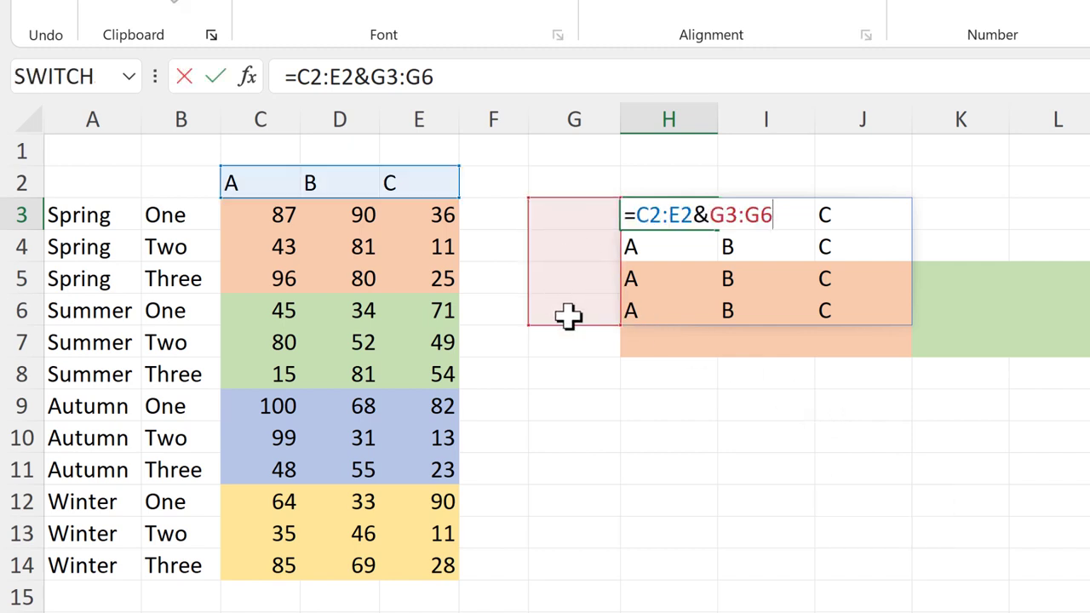
key("Return")
Step: Enter =EXPAND("",4,1,"") in G3 to generate a four-row, one-column array of empty strings
left_click(567, 219)
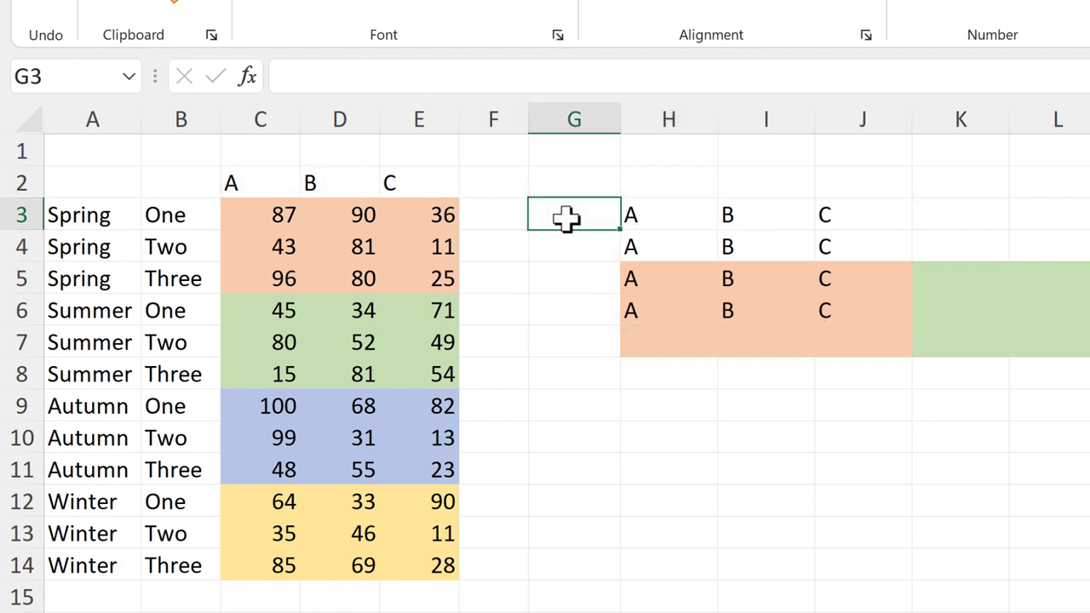
type("=ex")
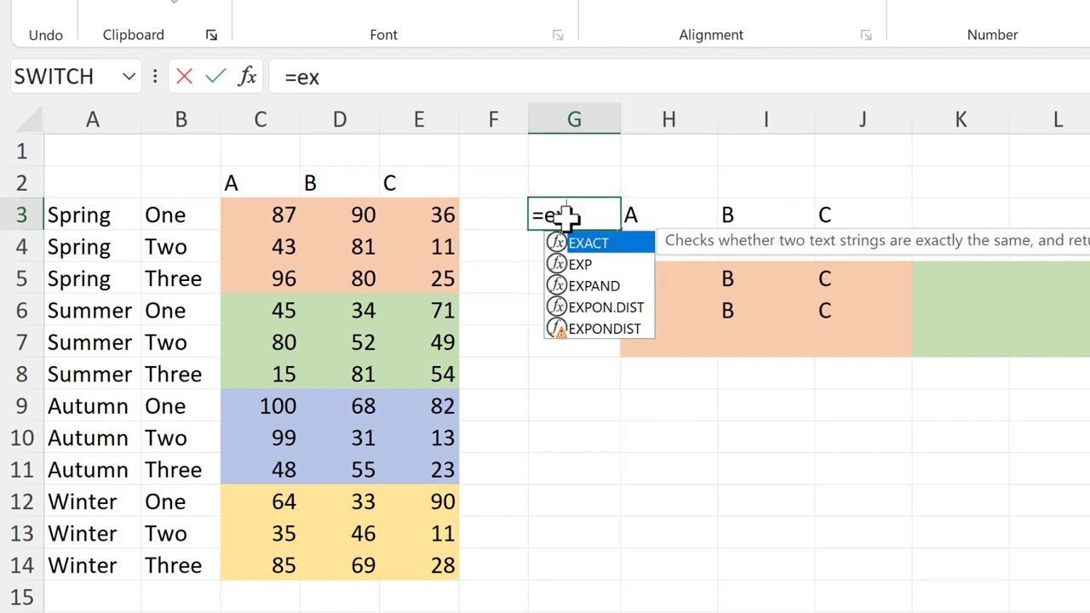
type("pa")
key("Tab")
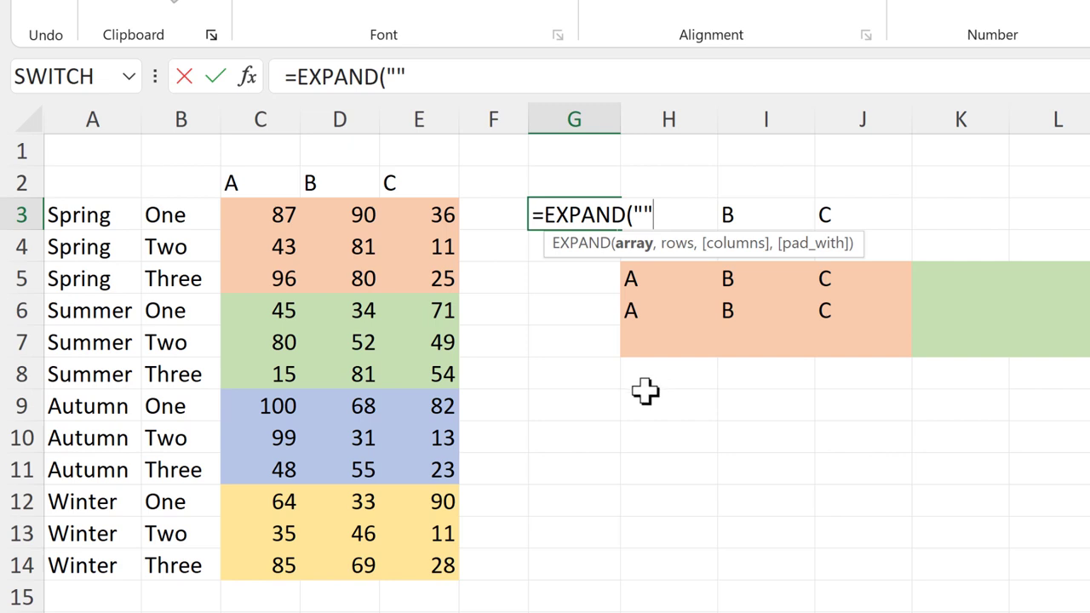
type("\"\",")
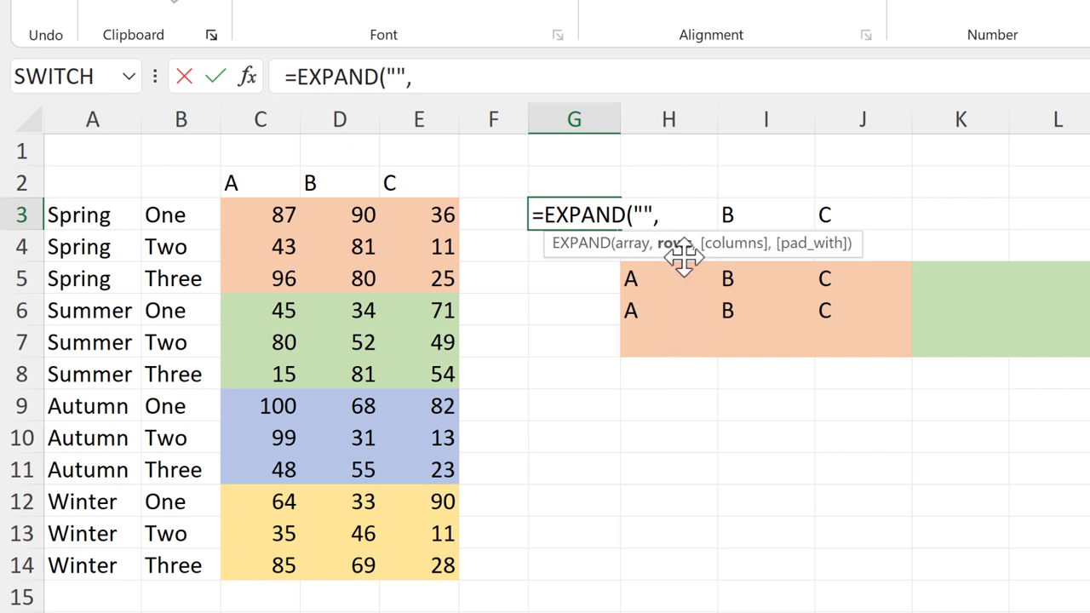
type("4")
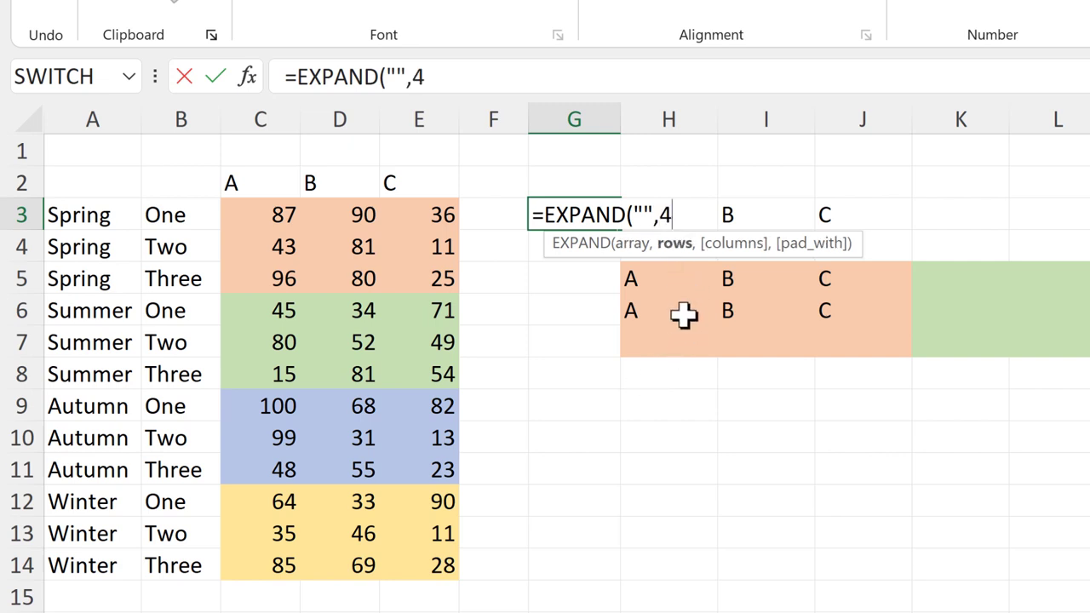
type(",1,")
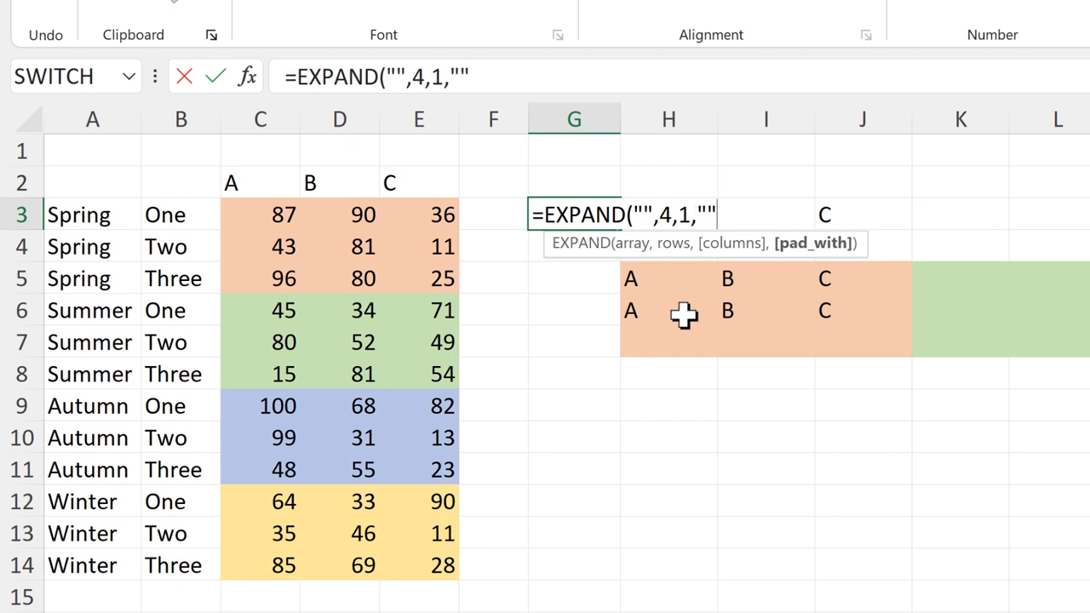
type(")")
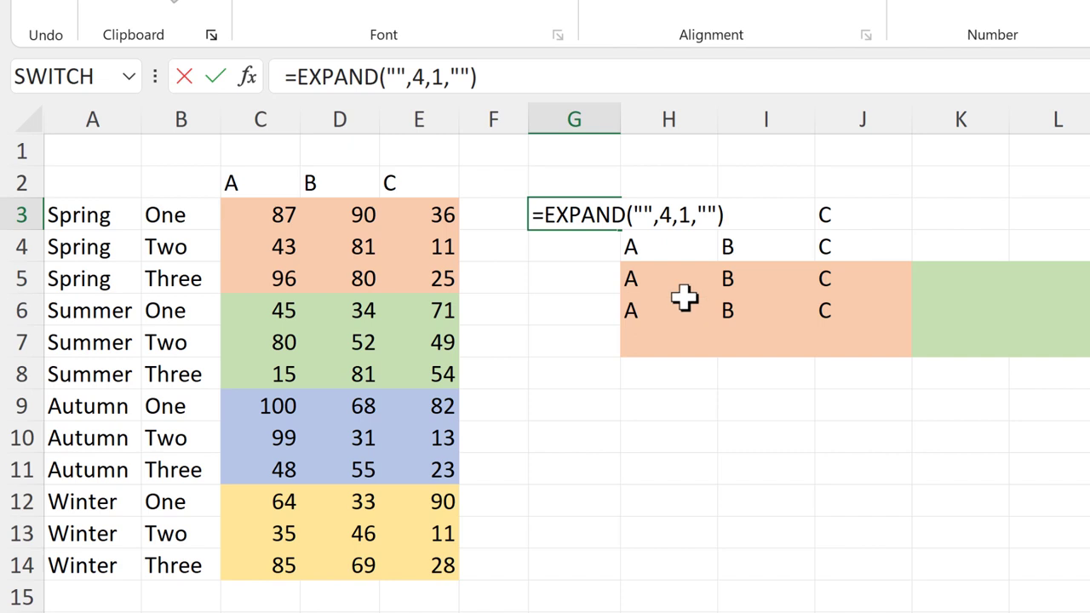
key("Return")
Step: Replace the G3:G6 reference in H3's formula with the EXPAND("",4,1,"") expression copied from G3
left_click(596, 216)
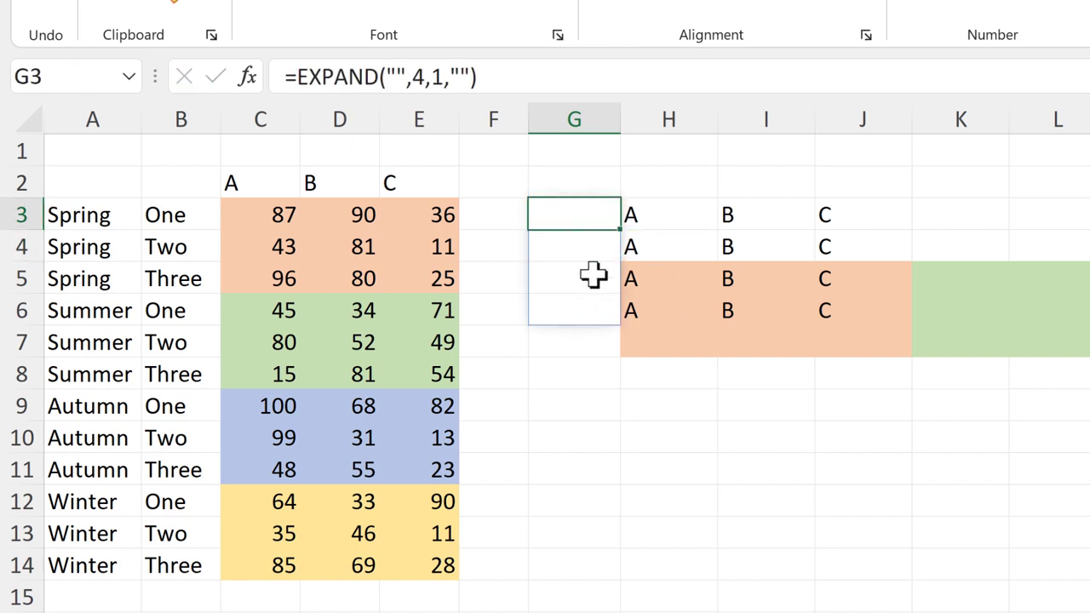
key("F2")
left_click_drag(729, 224, 553, 209)
key("ctrl+c")
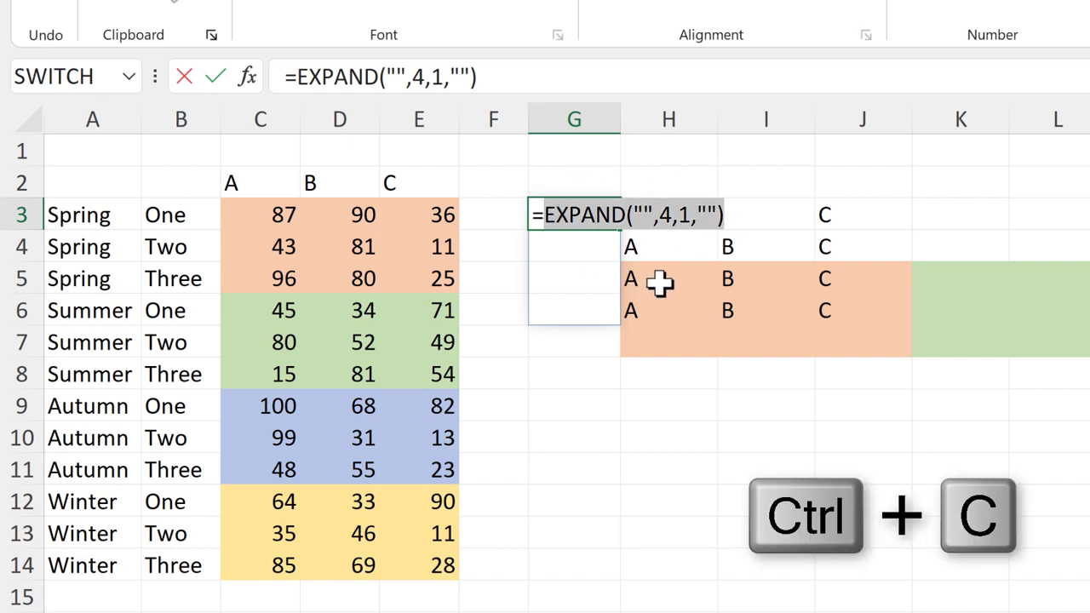
key("Escape")
left_click(676, 219)
key("F2")
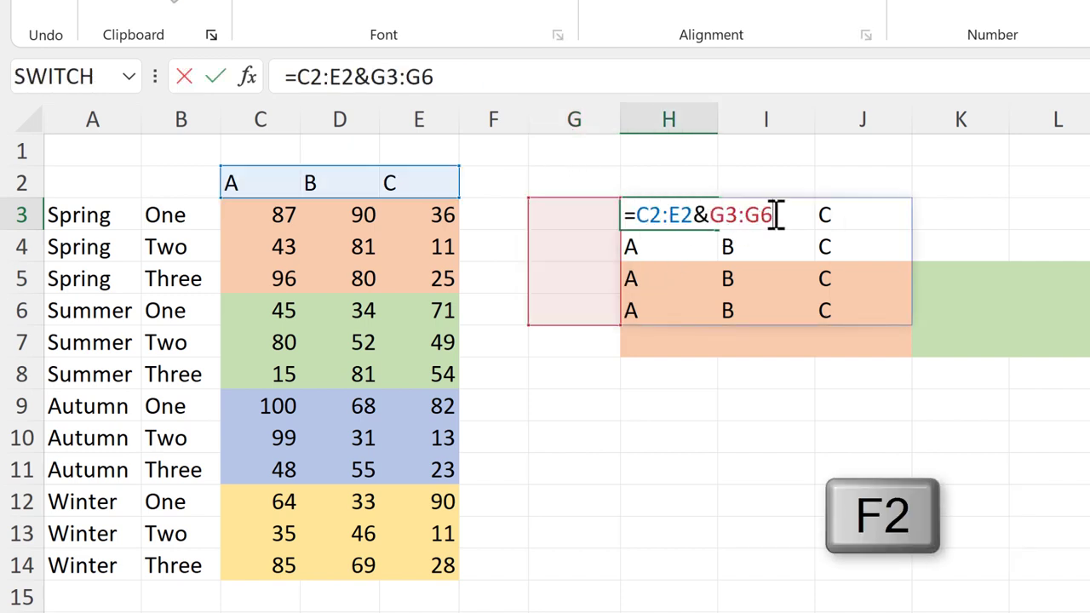
left_click_drag(773, 215, 718, 213)
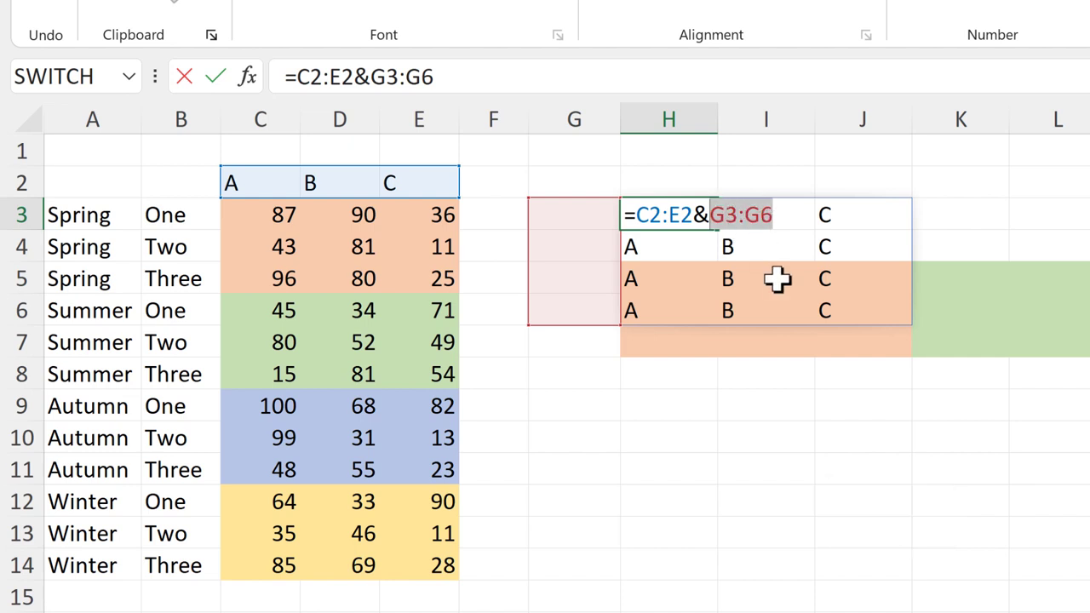
key("ctrl+v")
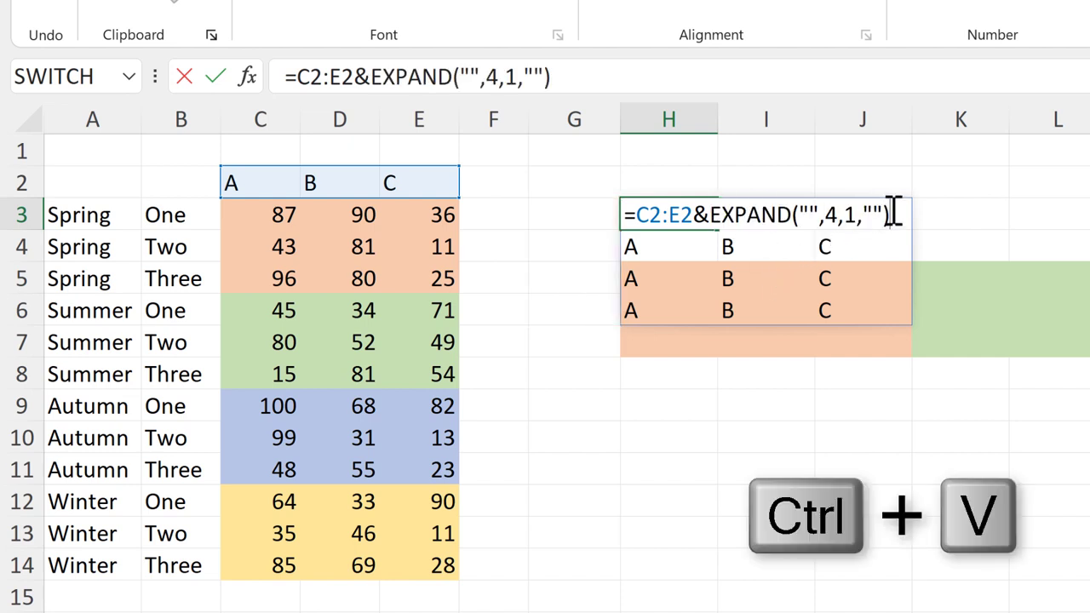
Step: Evaluate the EXPAND part of H3's formula in place, undo that evaluation and commit the formula
left_click_drag(892, 213, 716, 214)
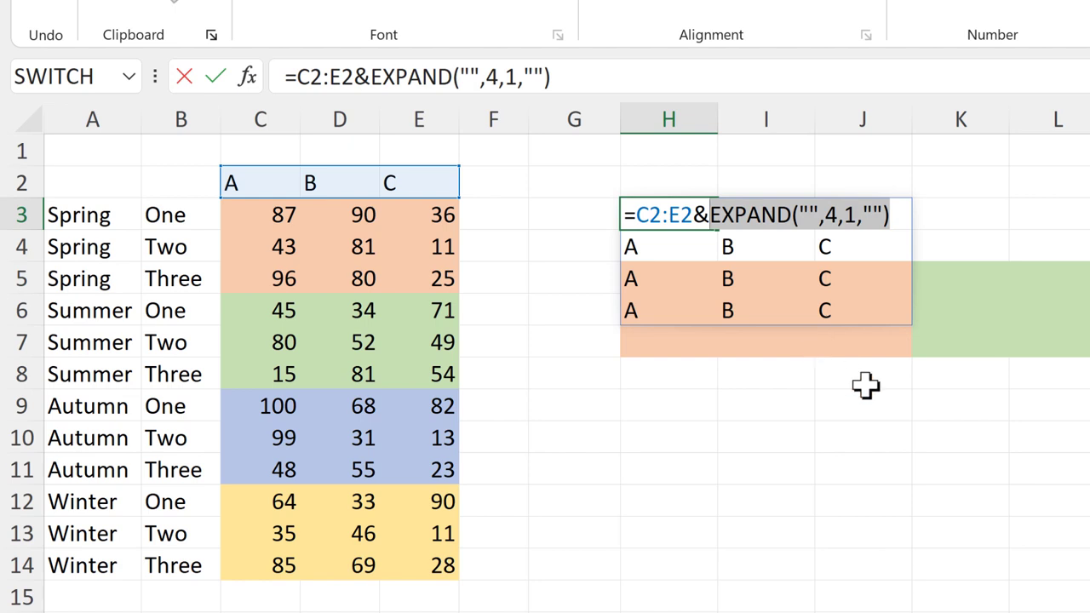
key("F9")
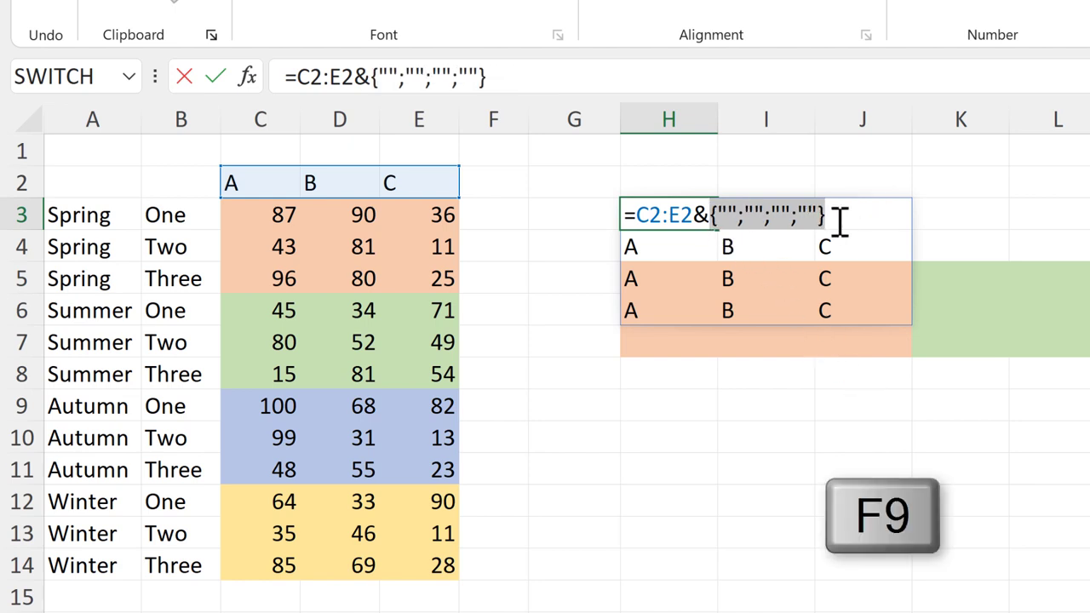
key("ctrl+z")
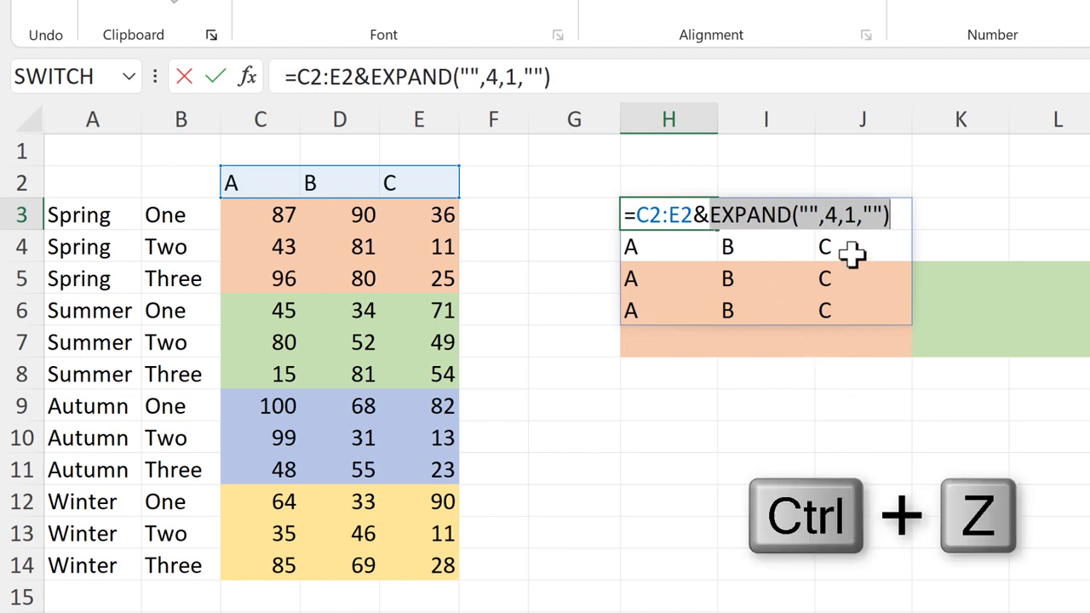
key("Return")
Step: Inspect the helper range G3:G6 beside the spilled headers in H3
left_click(562, 217)
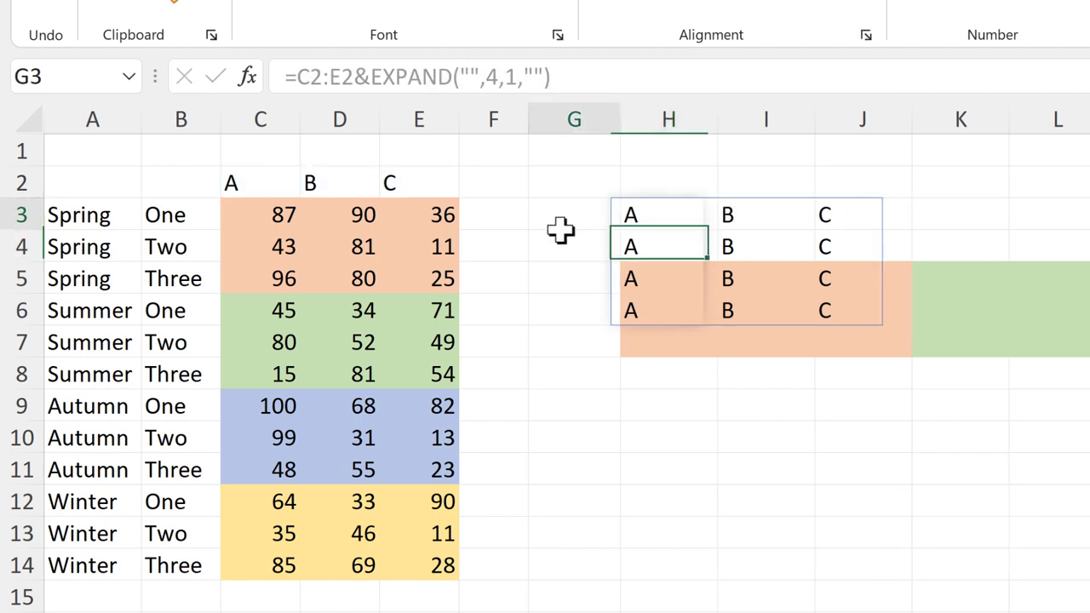
left_click(662, 213)
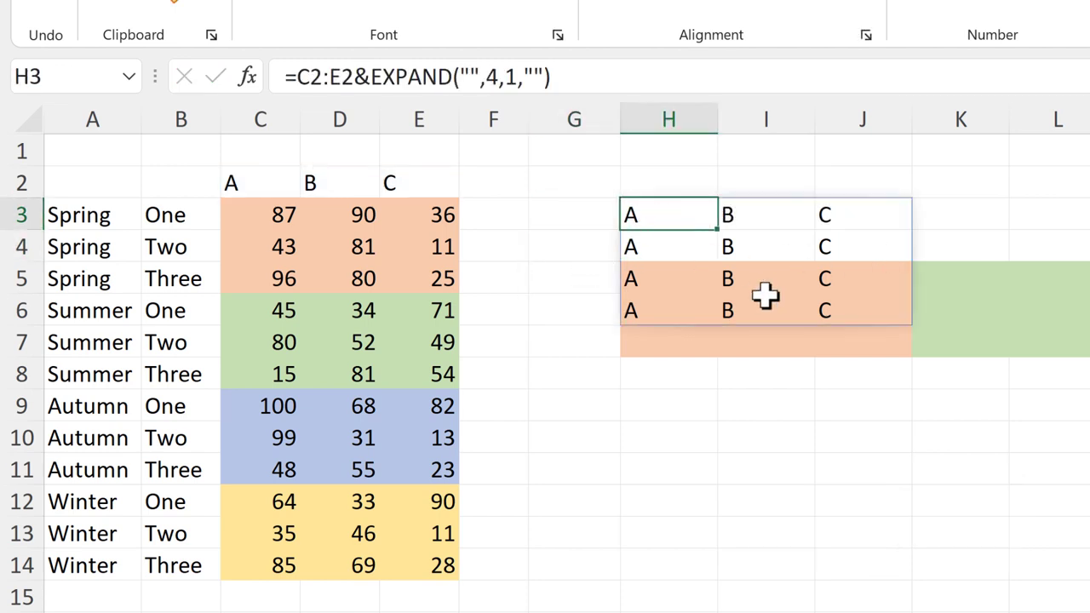
left_click_drag(579, 217, 576, 308)
Step: Wrap H3's formula in TOROW, giving =TOROW(C2:E2&EXPAND("",4,1,"")), to lay the repeated headers out in one row
left_click(662, 214)
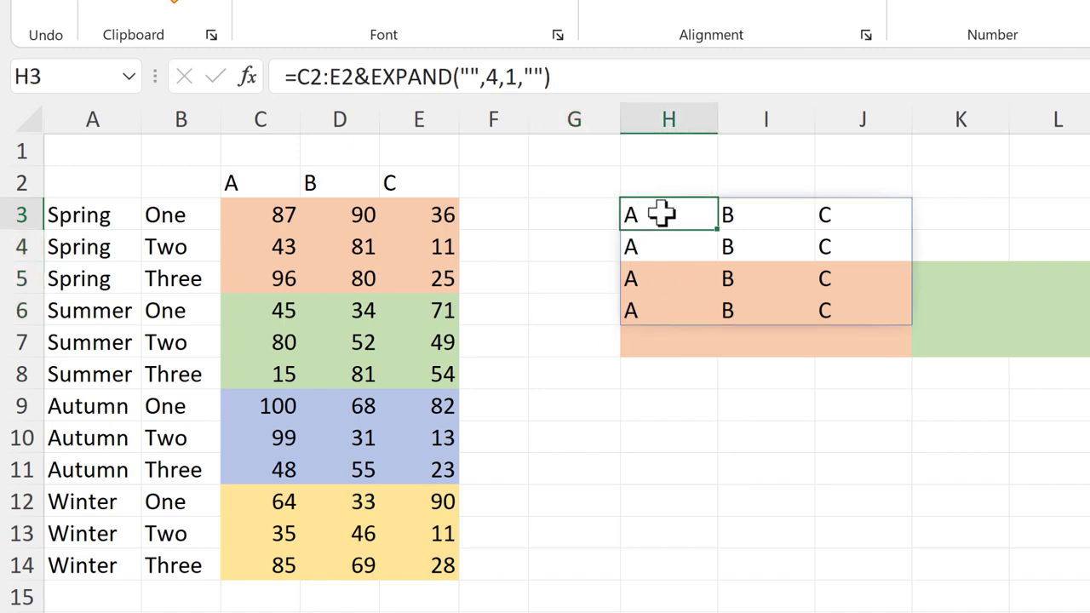
key("F2")
left_click(641, 213)
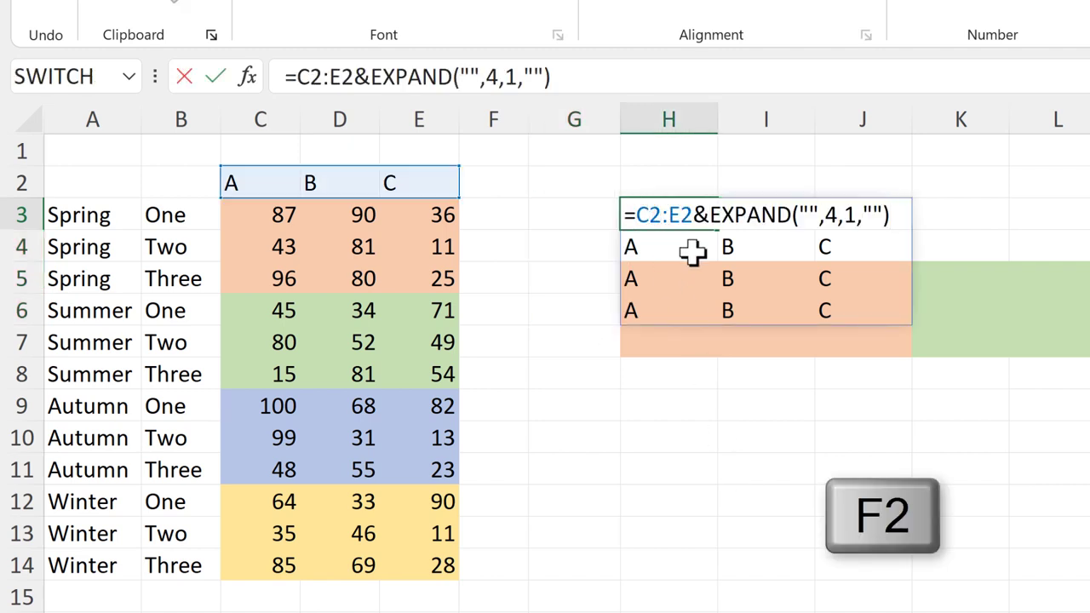
type("torow")
double_click(693, 248)
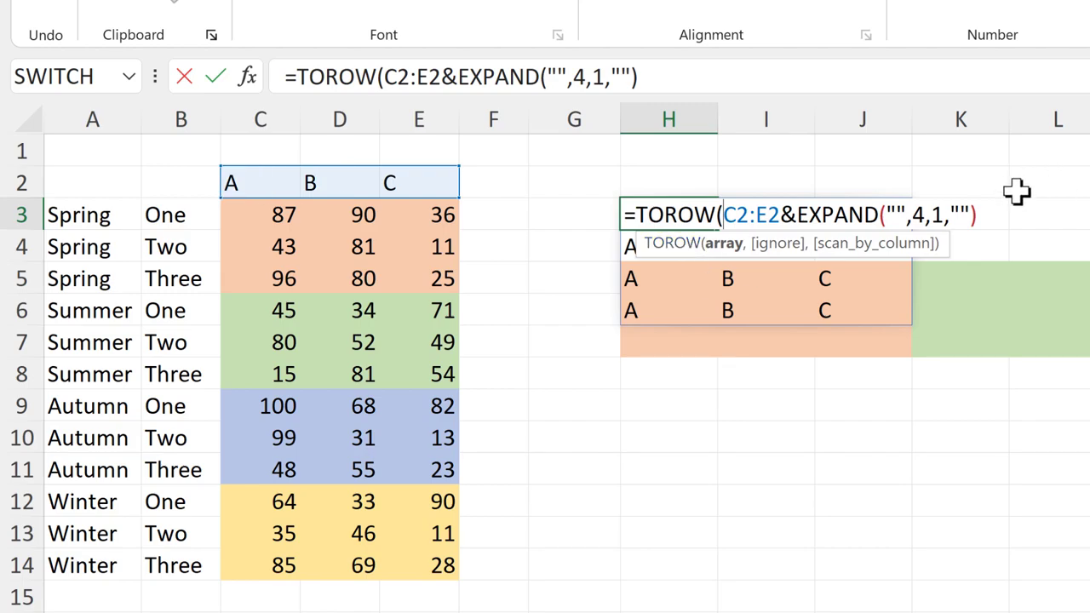
type(")")
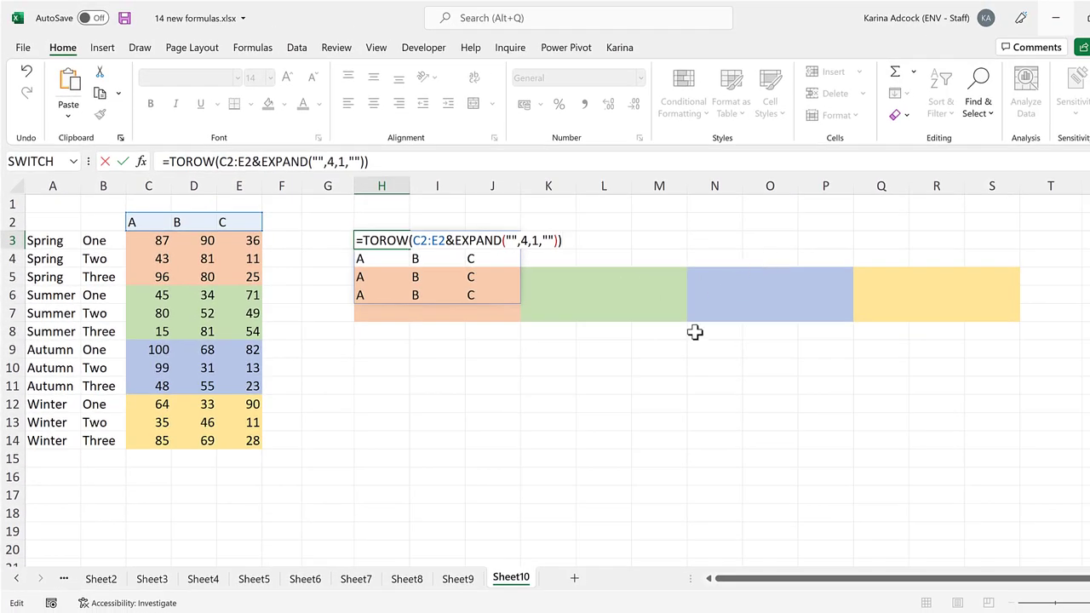
key("Return")
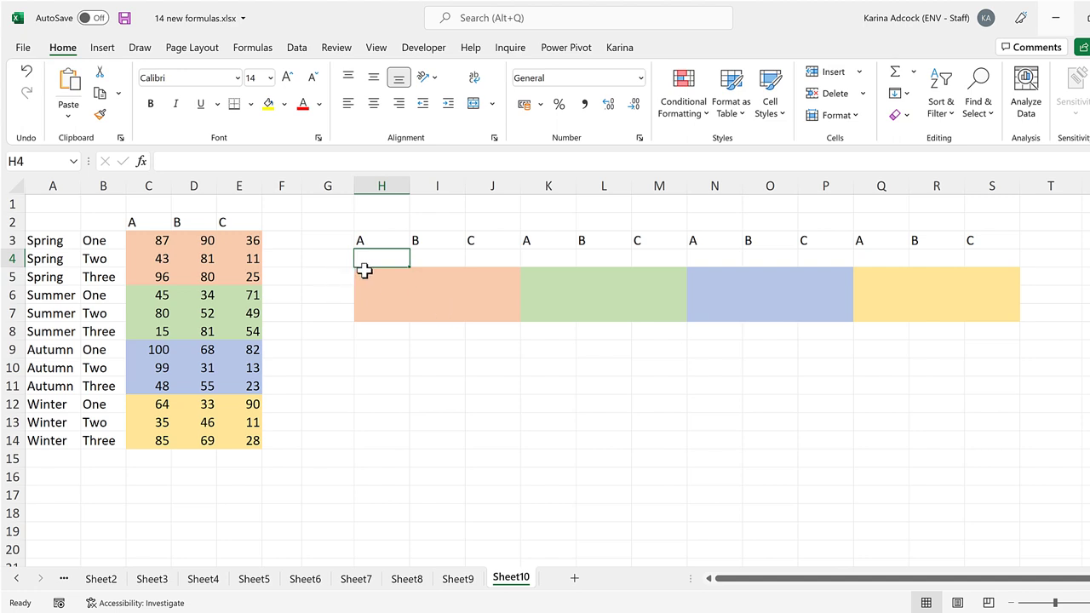
Step: Enter =UNIQUE(A3:A14) in H4 to list each season once
left_click_drag(62, 246, 53, 440)
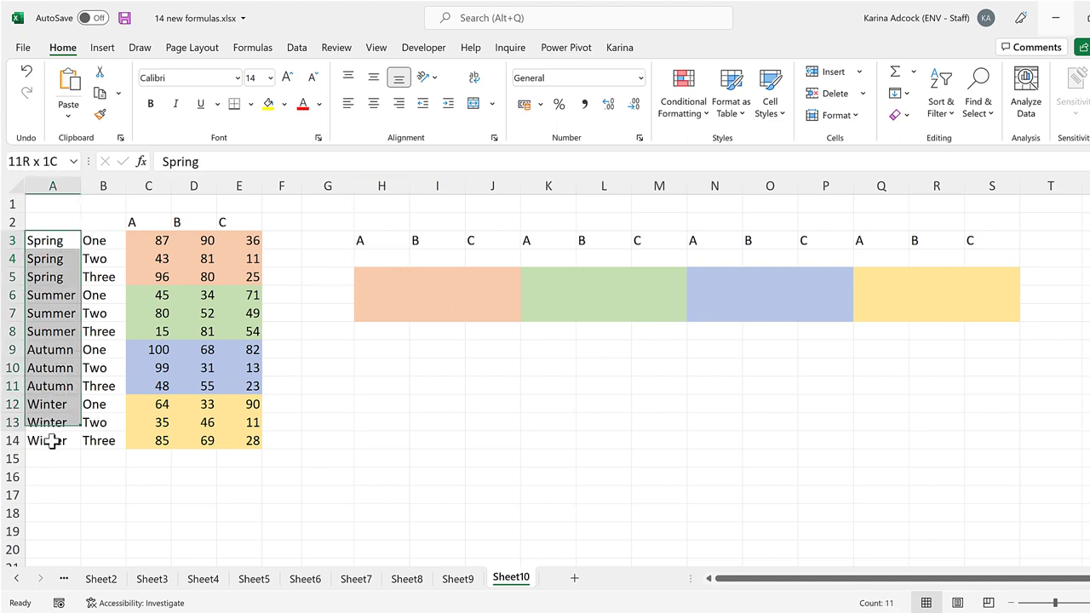
left_click(389, 261)
type("=uni")
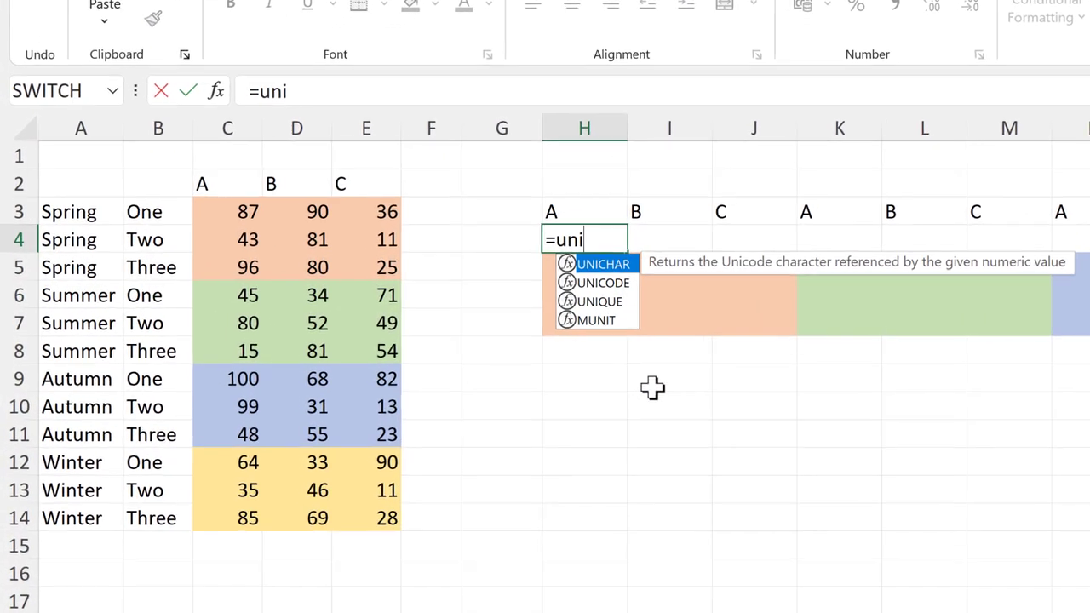
type("que")
key("Tab")
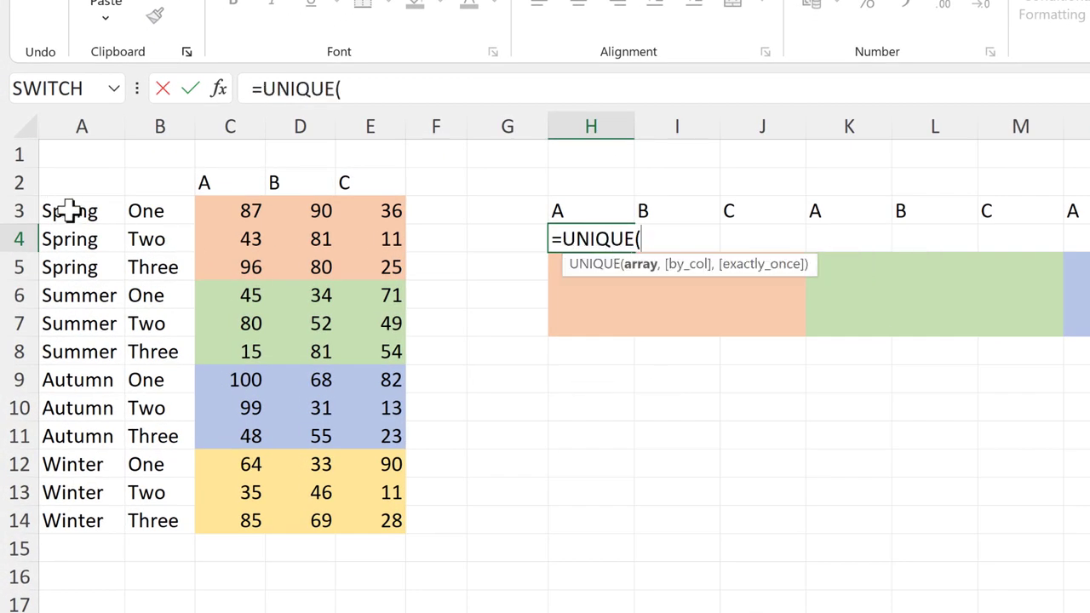
left_click_drag(70, 211, 73, 520)
key("Return")
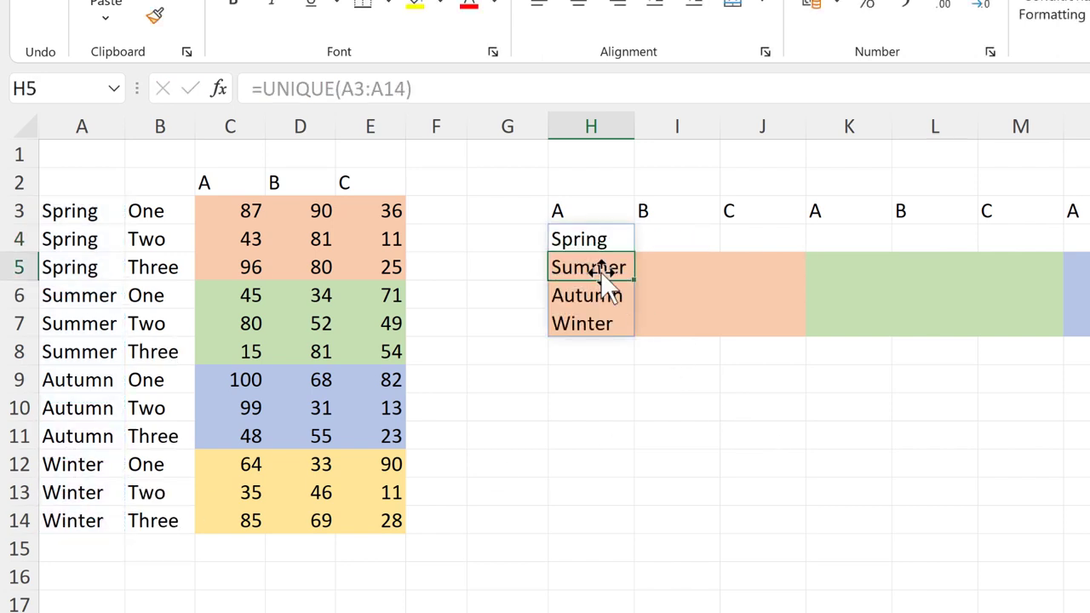
Step: Append &H1:J1 to the UNIQUE formula in H4 to repeat each season across three columns
left_click(582, 239)
key("F2")
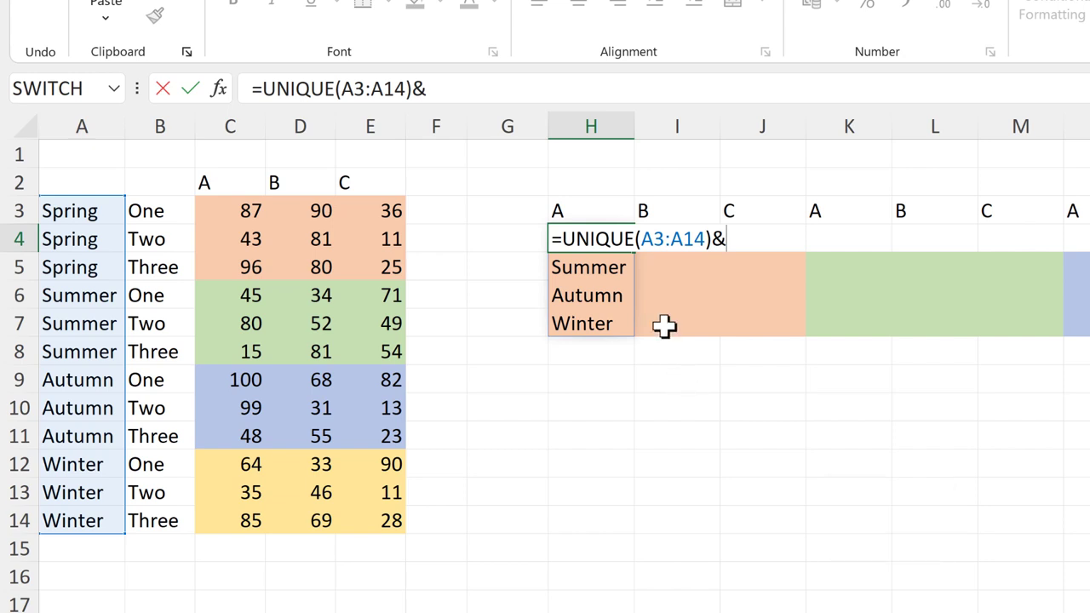
left_click_drag(591, 153, 742, 154)
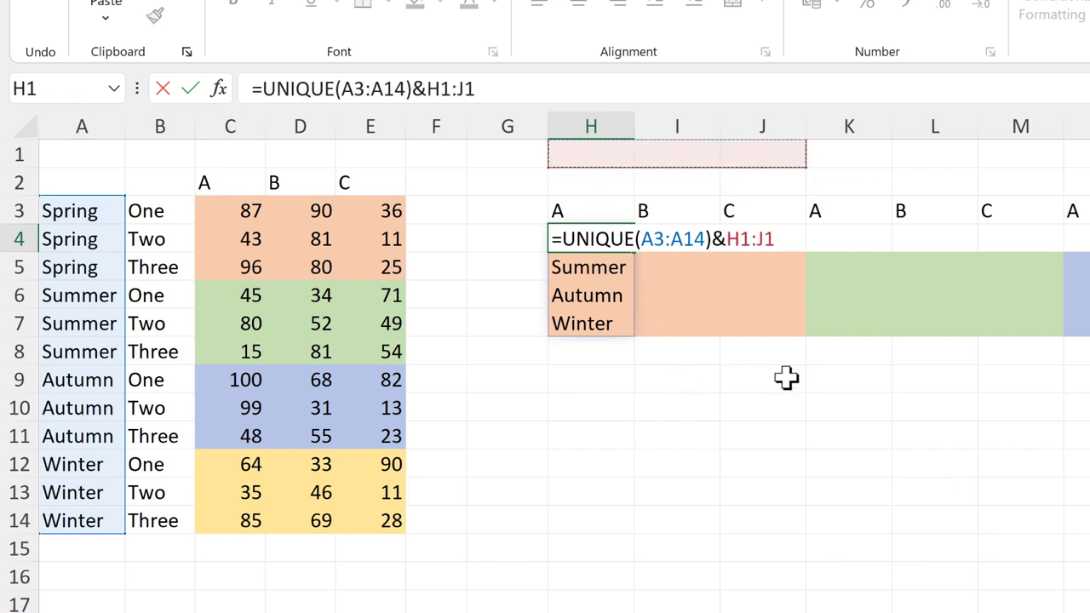
key("Return")
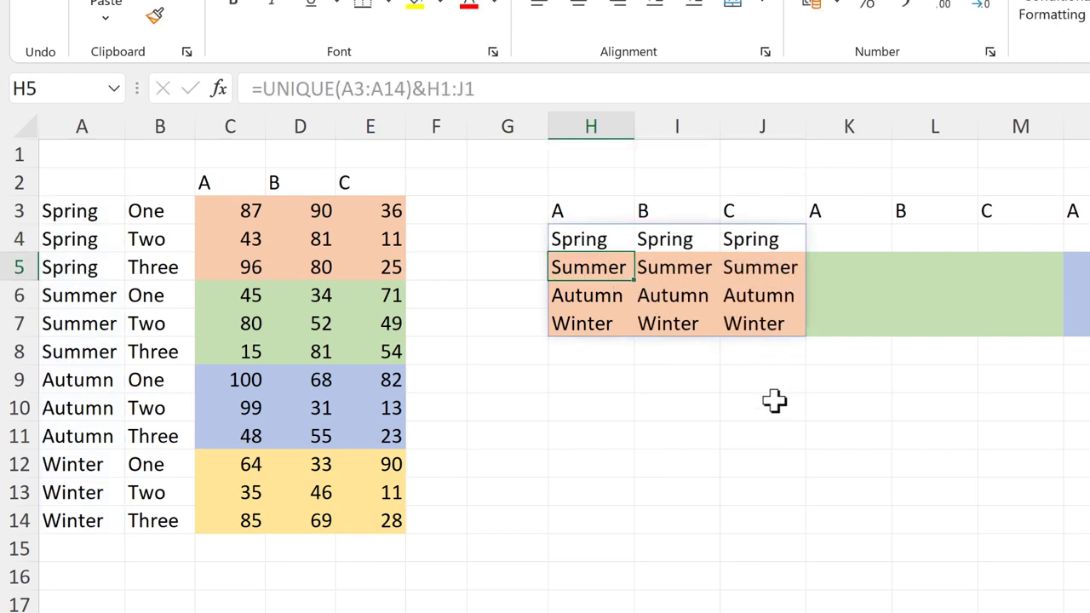
Step: Replace the H1:J1 reference in H4's formula with EXPAND("",1,3,""), giving =UNIQUE(A3:A14)&EXPAND("",1,3,"")
left_click(588, 239)
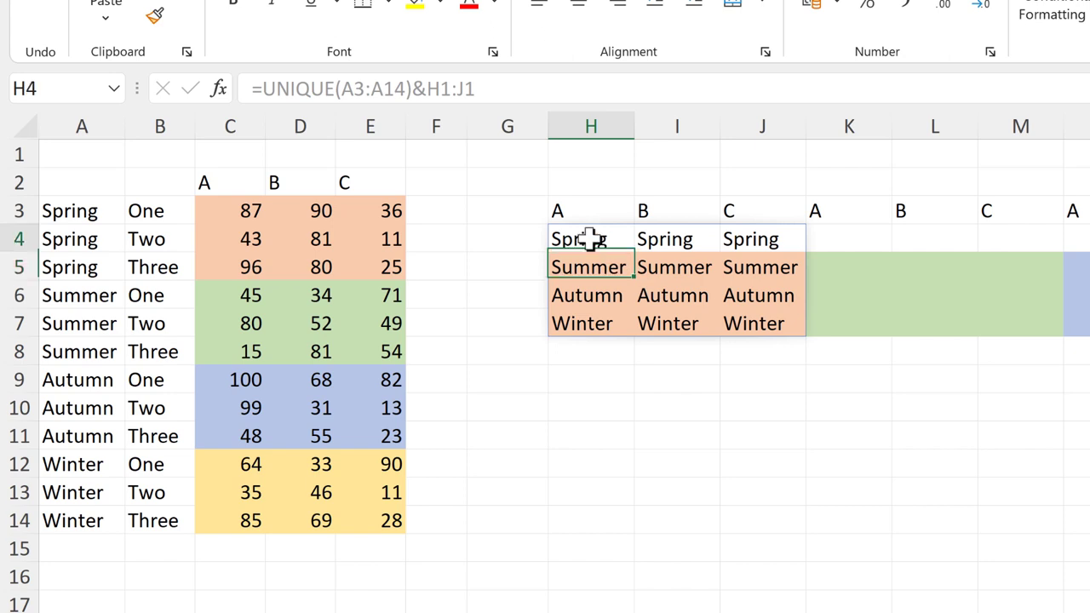
key("F2")
left_click_drag(775, 239, 729, 240)
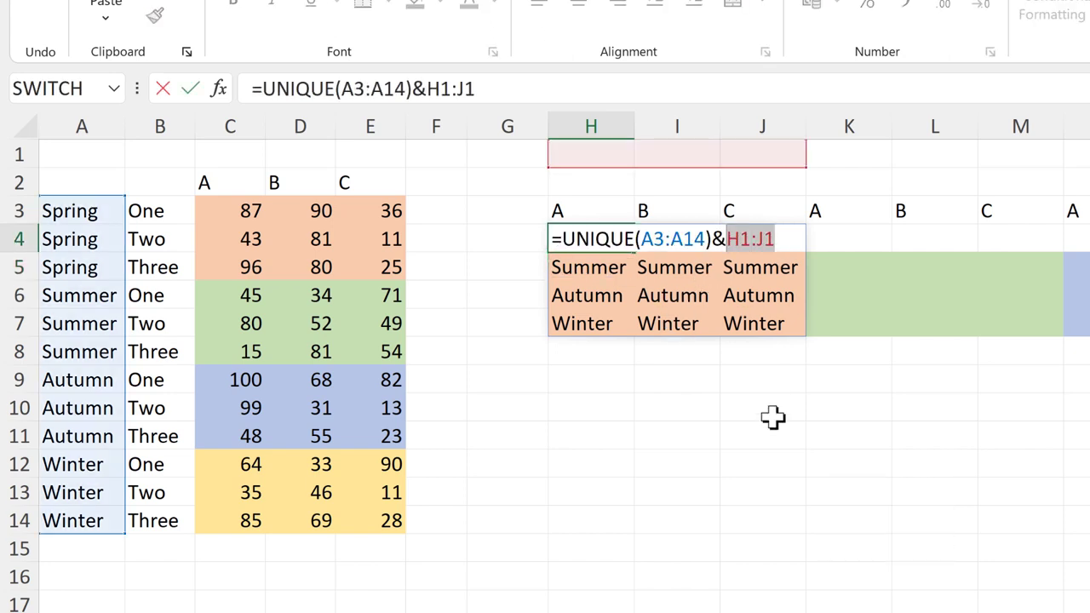
type("expa")
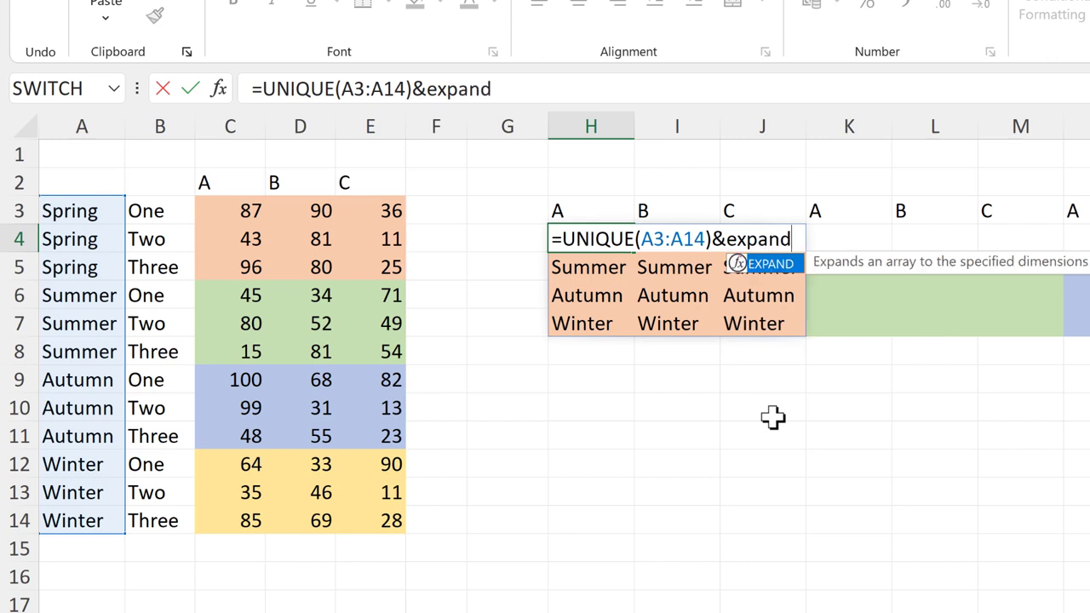
type("nd")
key("Tab")
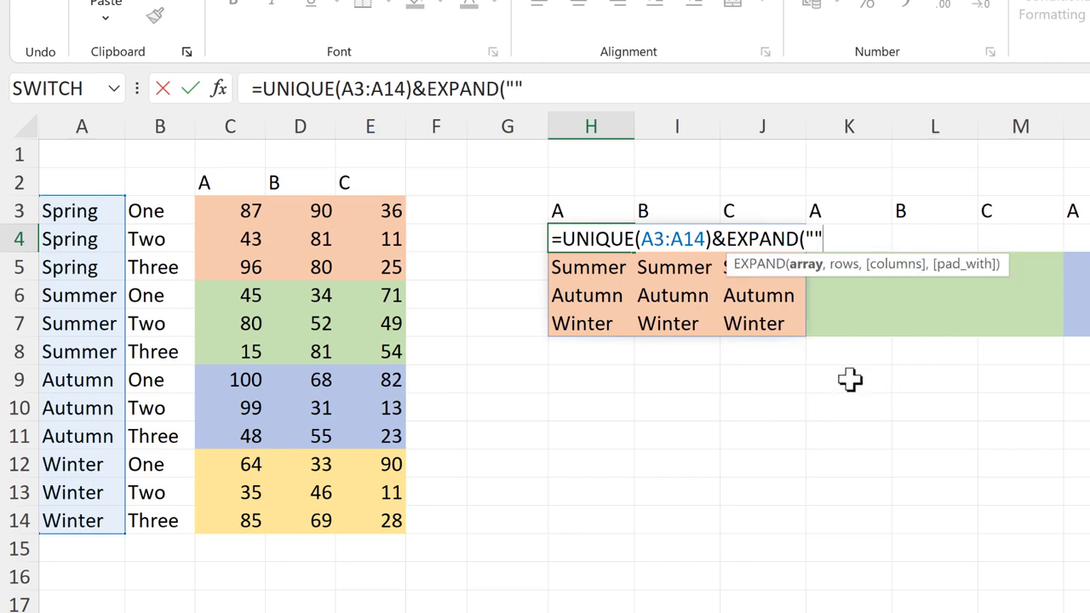
type("\"\",")
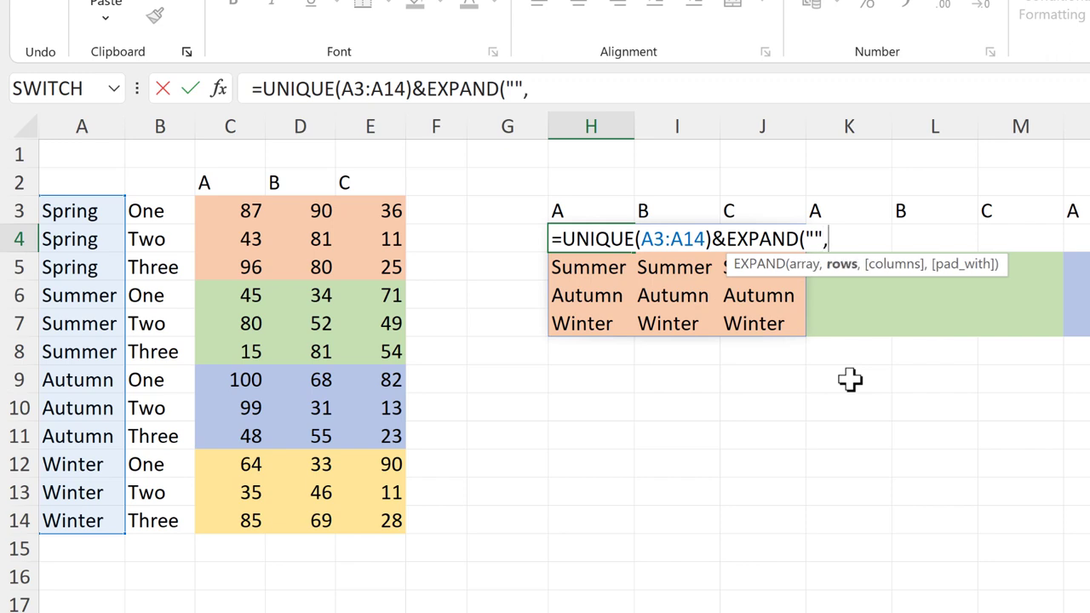
type("1,")
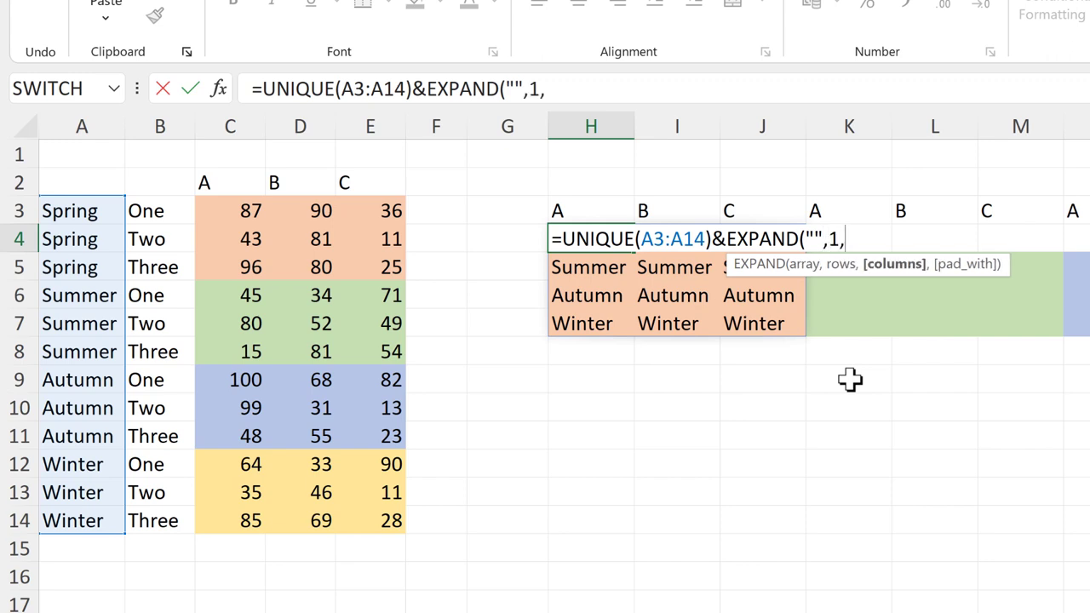
type("3,")
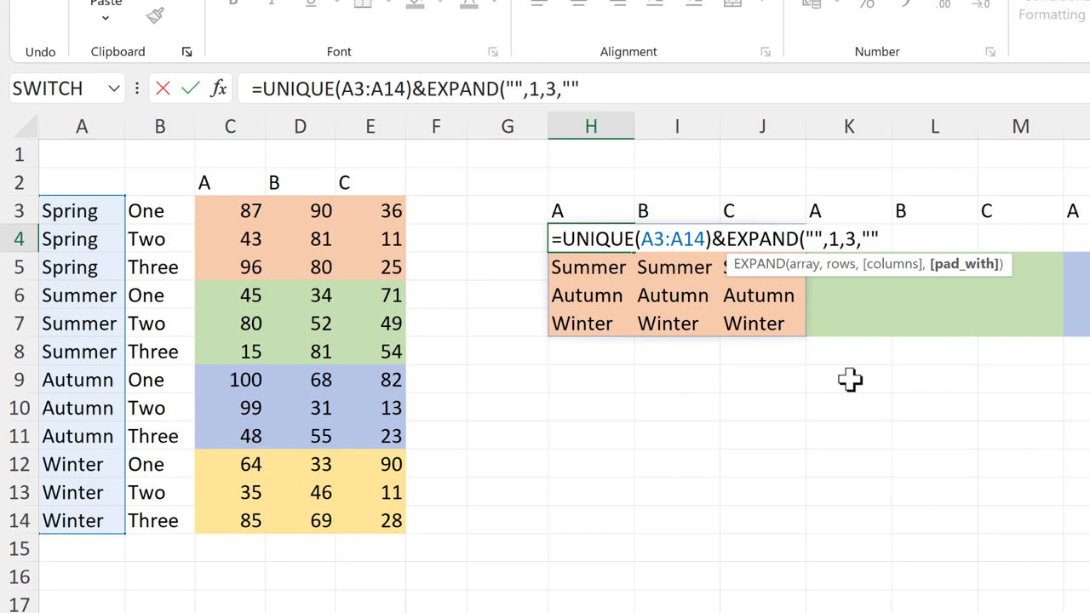
type("\"\")")
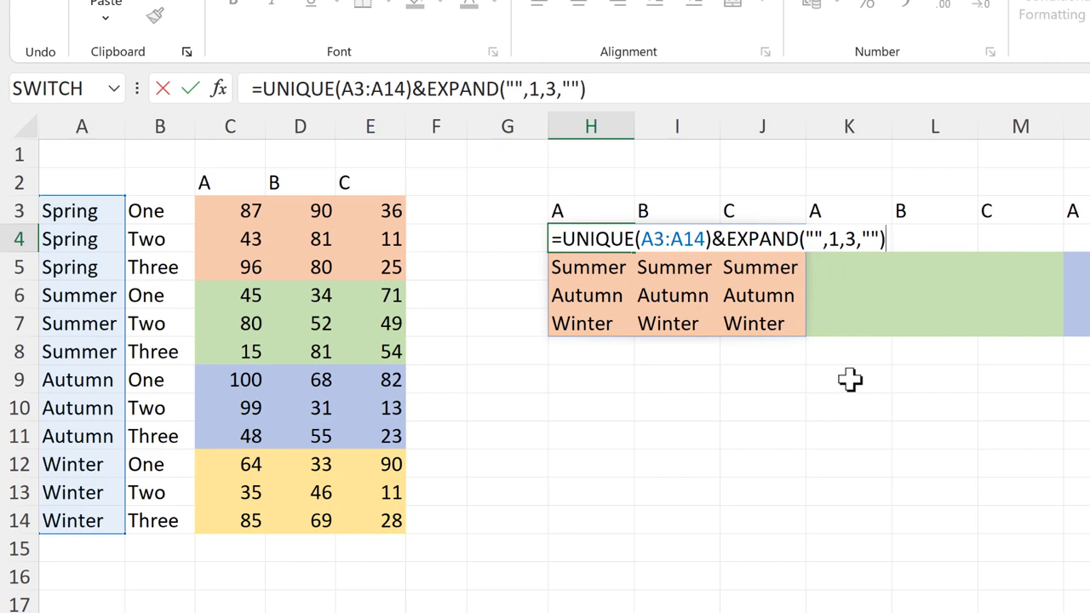
key("Return")
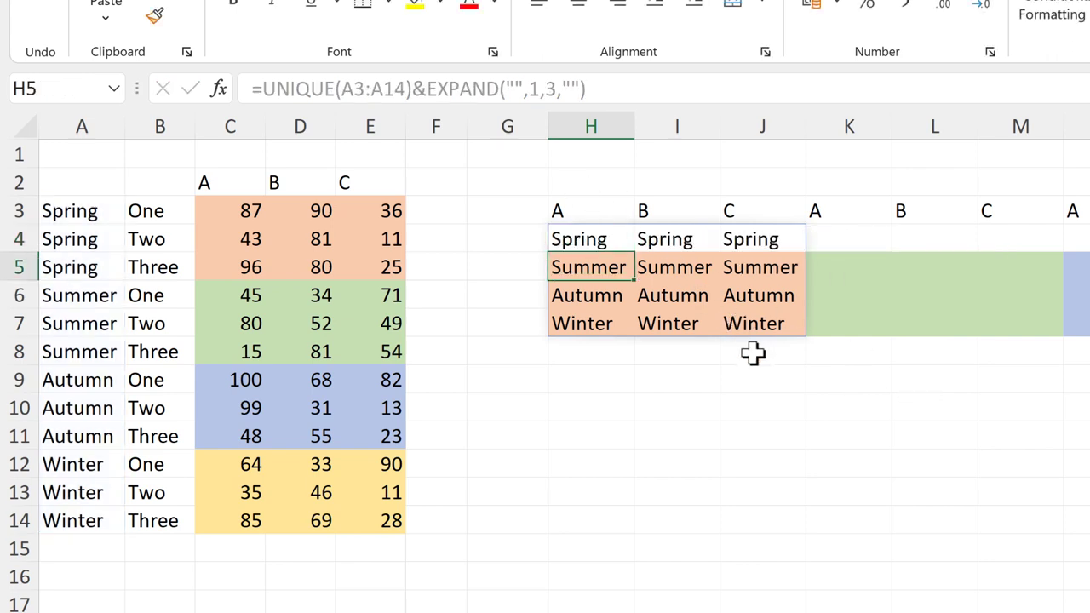
Step: Wrap H4's formula in TOROW, giving =TOROW(UNIQUE(A3:A14)&EXPAND("",1,3,"")), to lay the repeated seasons out in one row
left_click(607, 240)
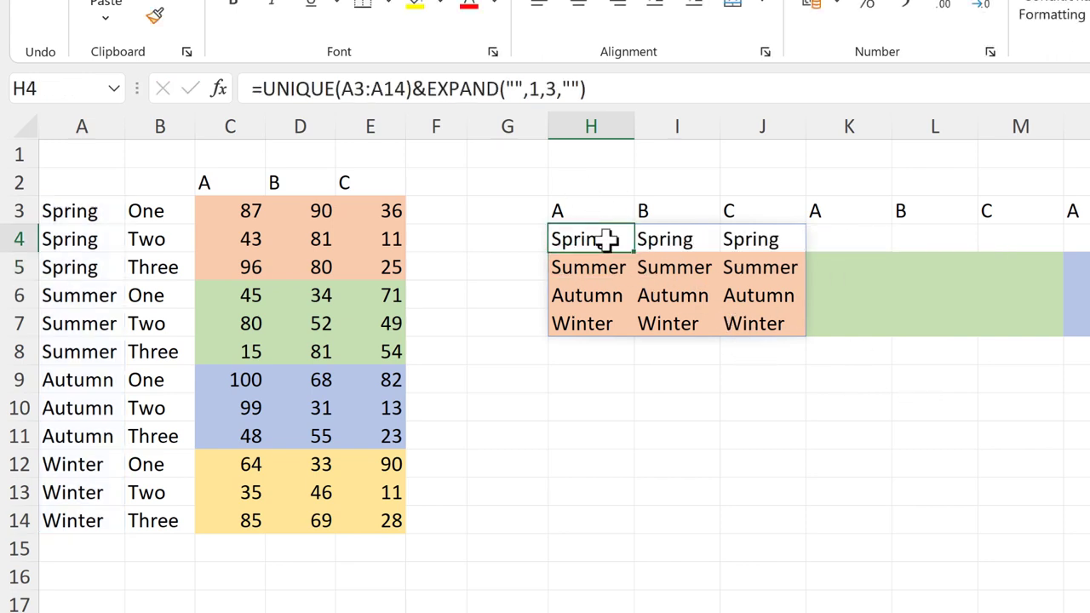
key("F2")
key("Home")
key("Right")
type("torow")
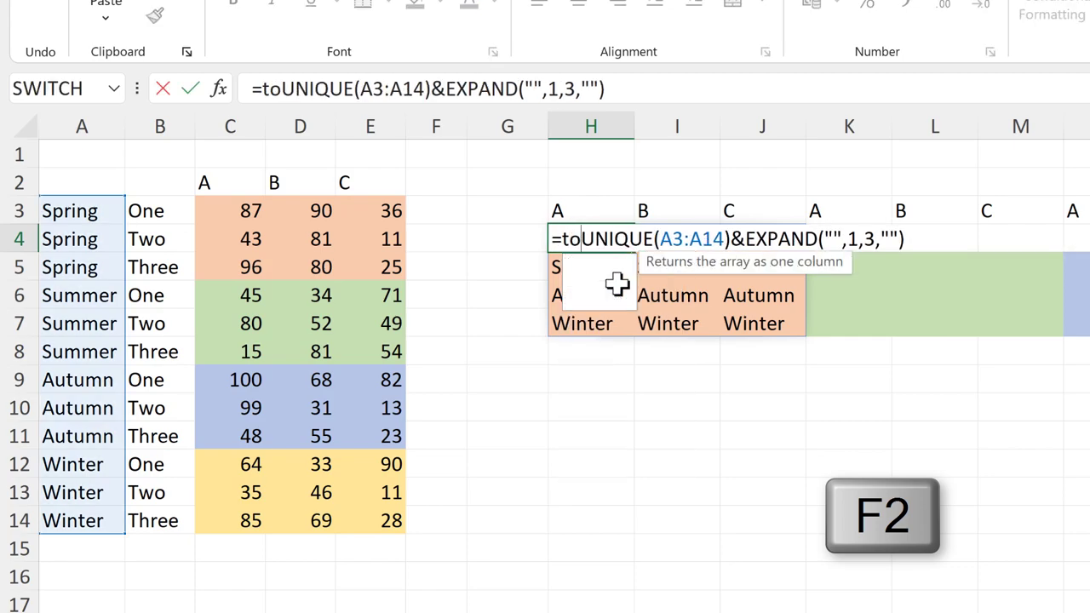
key("Tab")
left_click(963, 239)
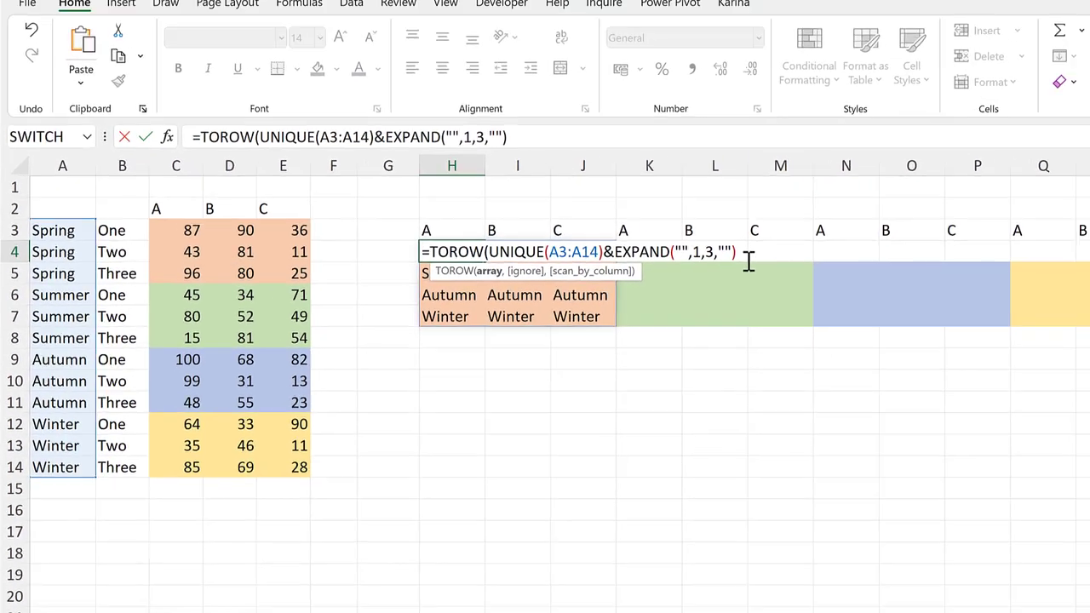
type(")")
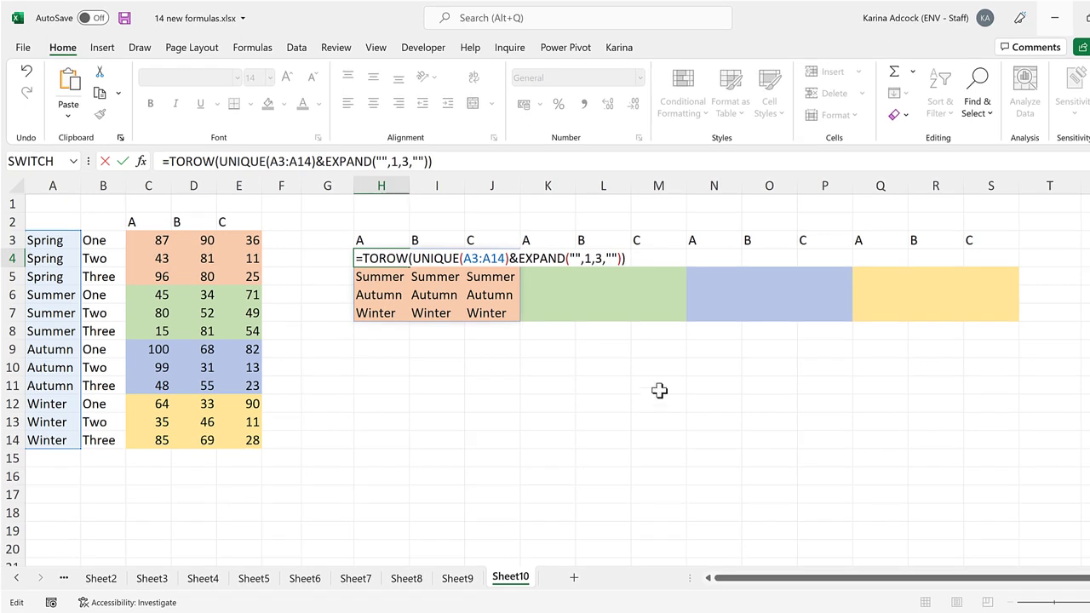
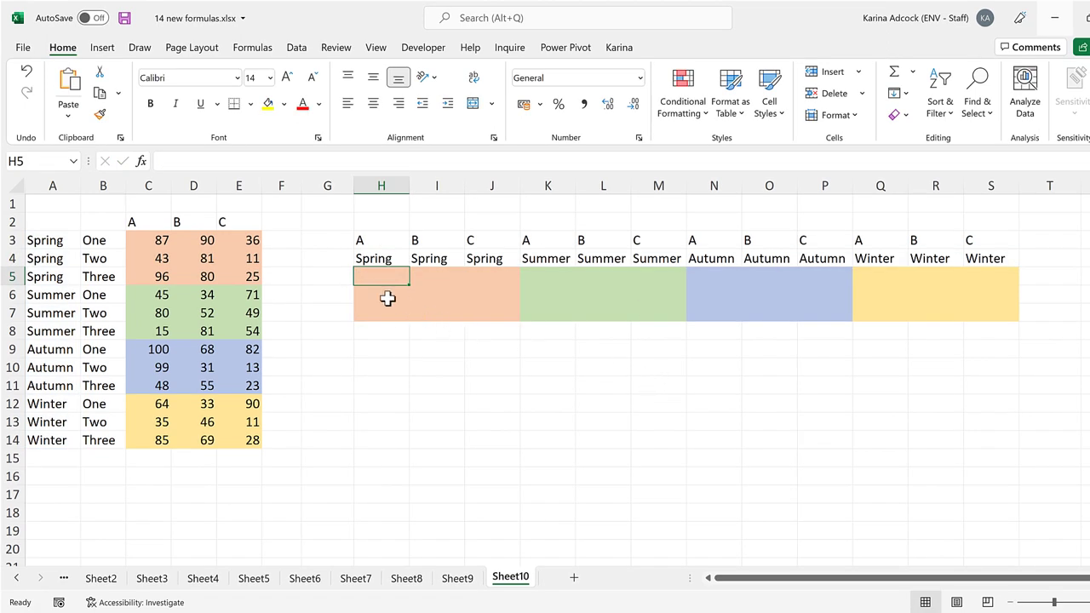
Step: Enter =UNIQUE(B3:B14) in G5 to list the row labels beside the coloured output block
left_click_drag(104, 242, 103, 441)
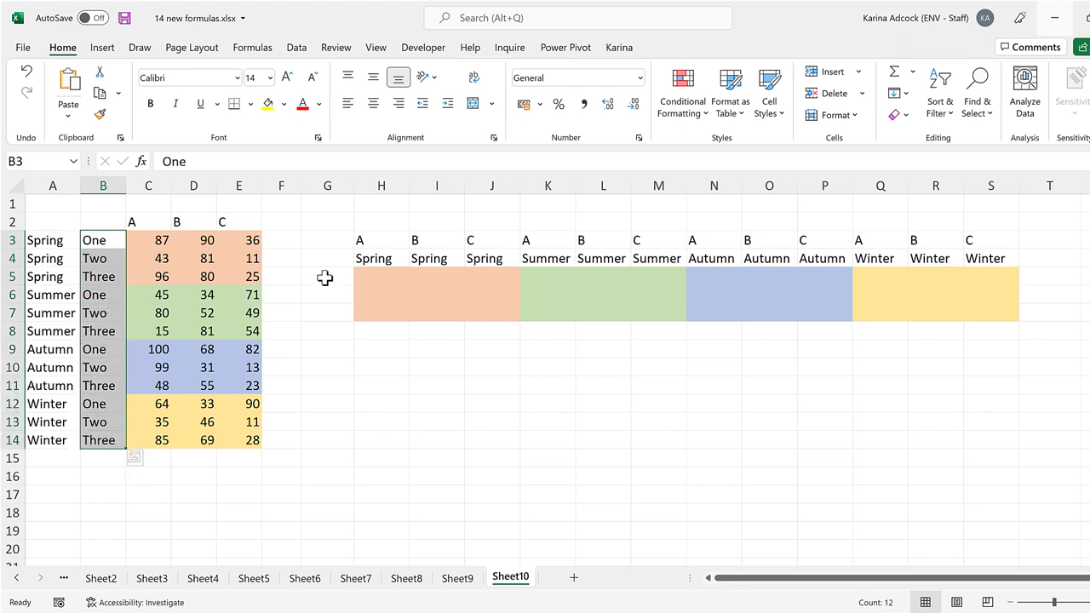
mouse_move(333, 277)
left_mouse_down()
mouse_move(331, 316)
mouse_move(327, 272)
left_mouse_up()
type("=uniq")
key("Tab")
left_click_drag(100, 241, 95, 440)
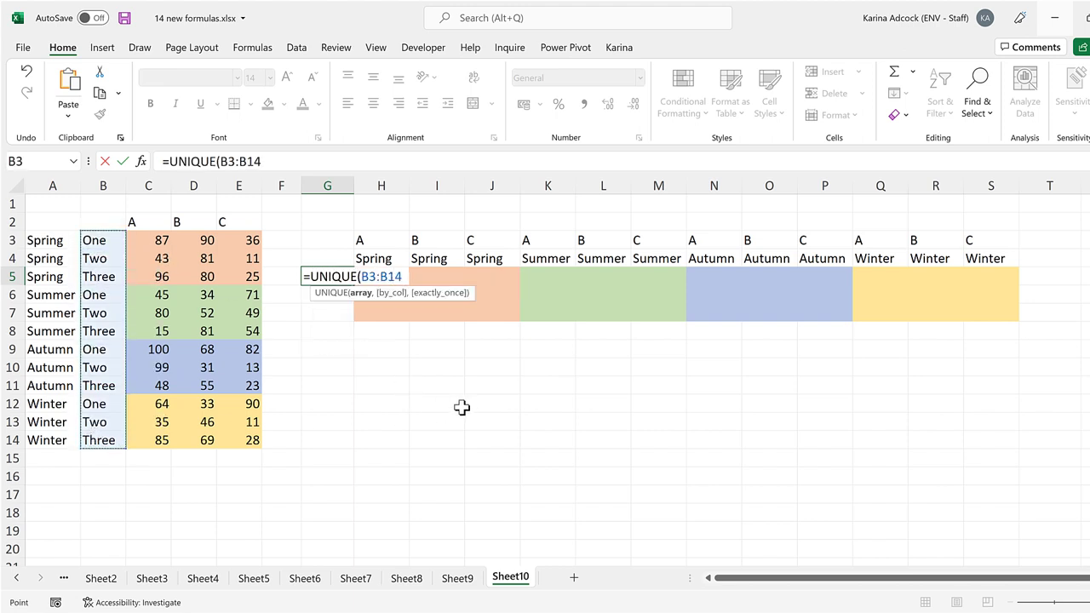
key("Return")
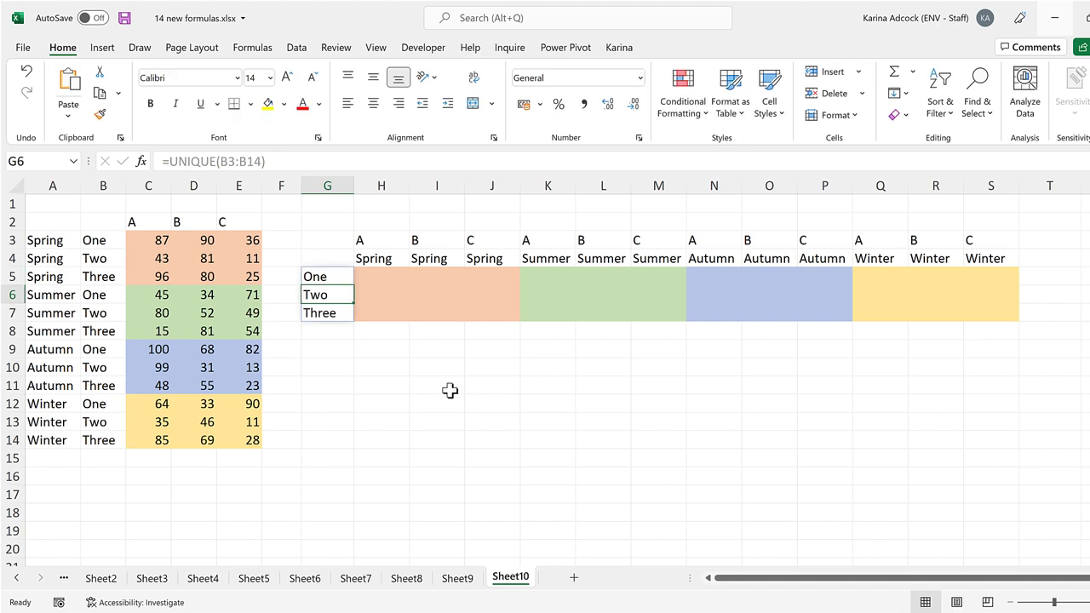
left_click_drag(385, 279, 972, 305)
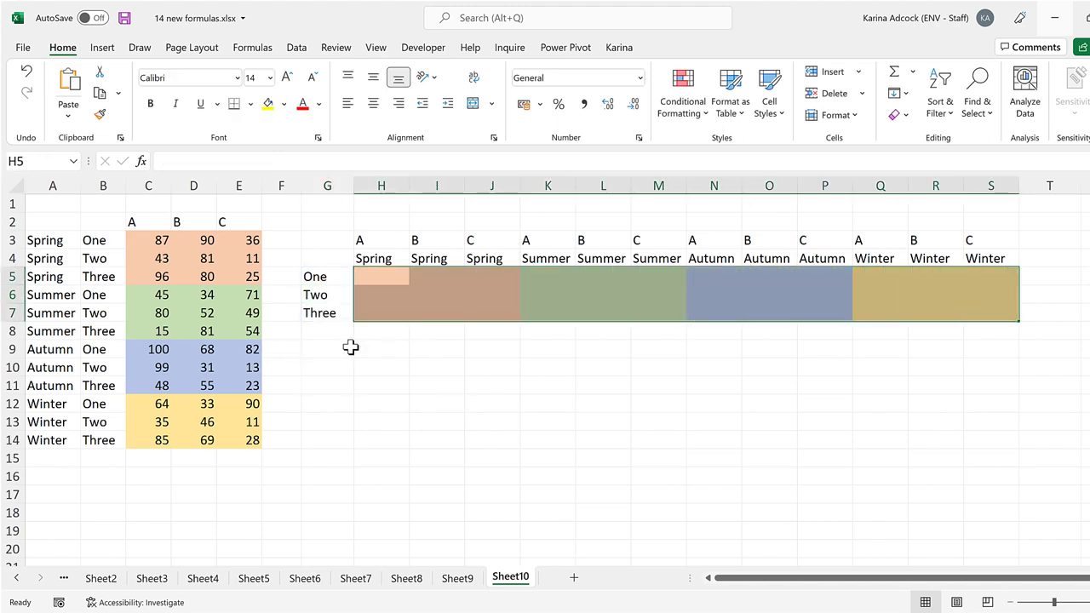
left_click(365, 344)
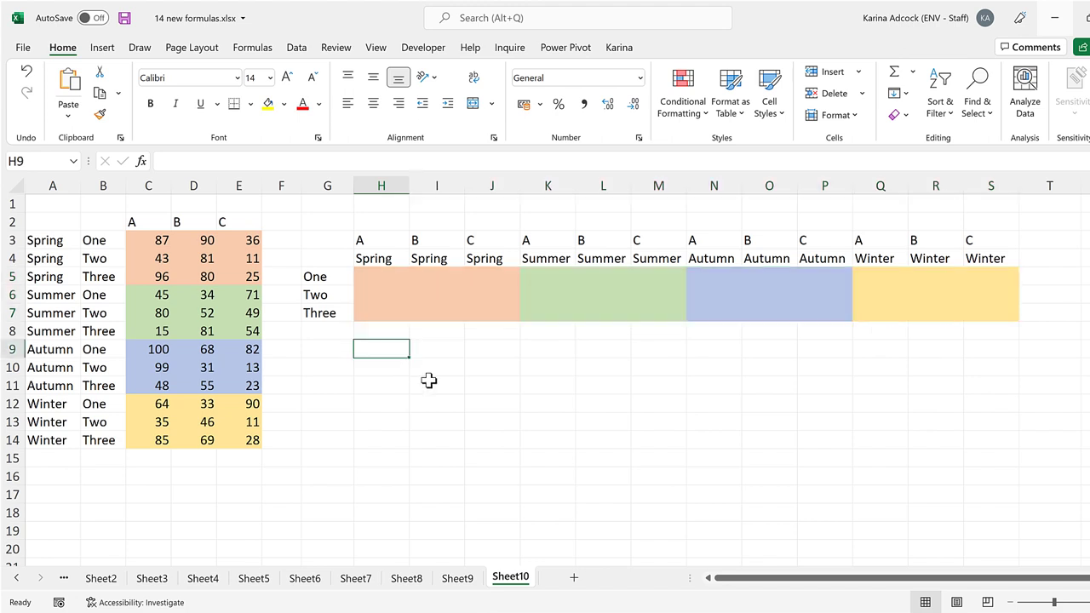
Step: Widen column F and enter =A3:A14&B3:B14 in F3 to join each season with its row label
left_click_drag(302, 185, 392, 188)
left_click(307, 239)
type("=")
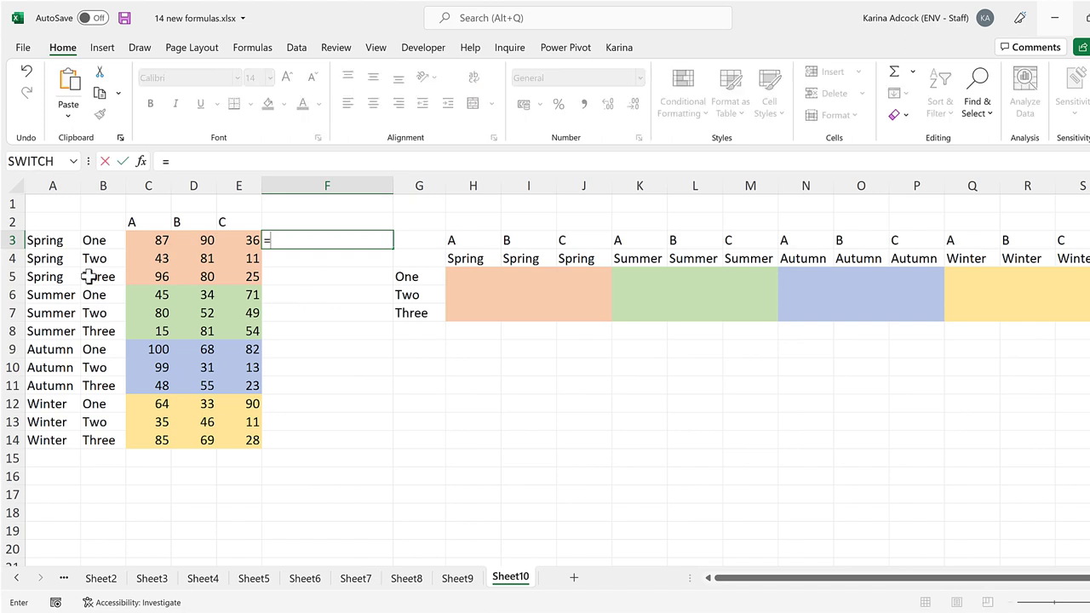
left_click_drag(53, 244, 50, 439)
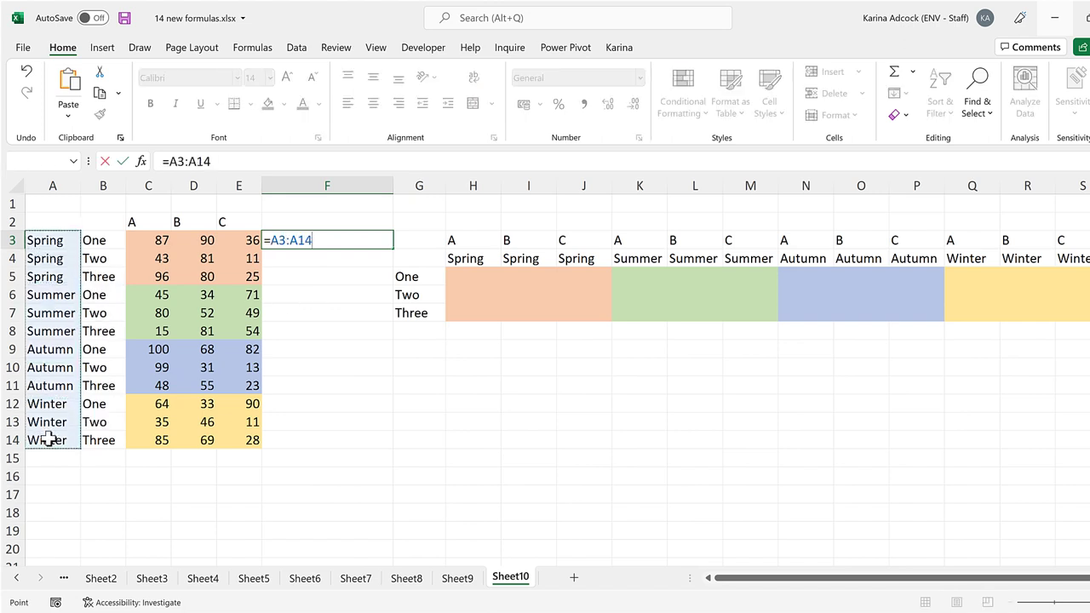
type("&")
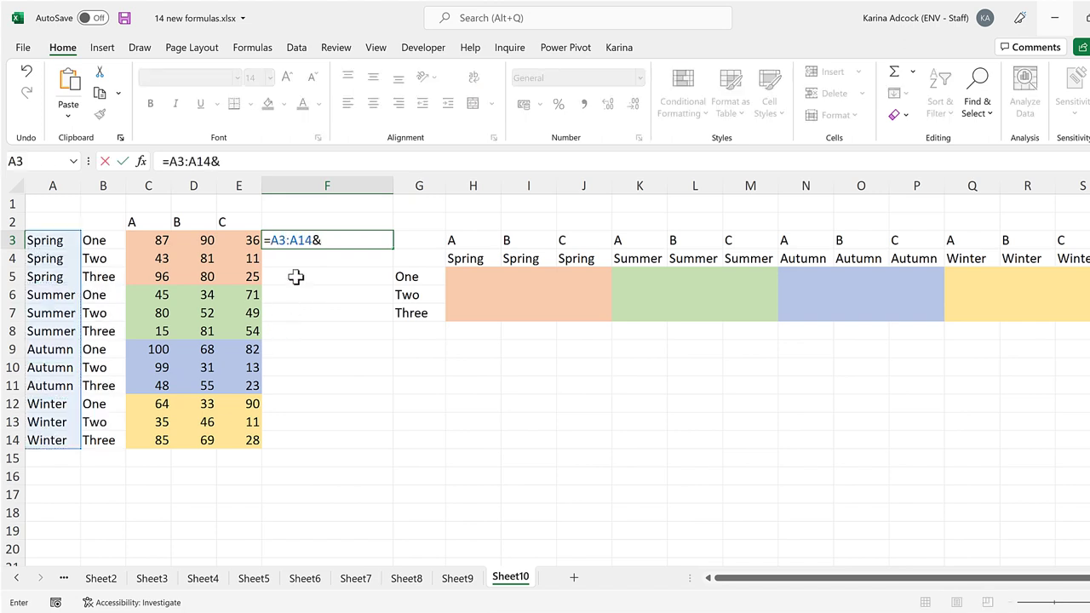
left_click_drag(102, 245, 109, 439)
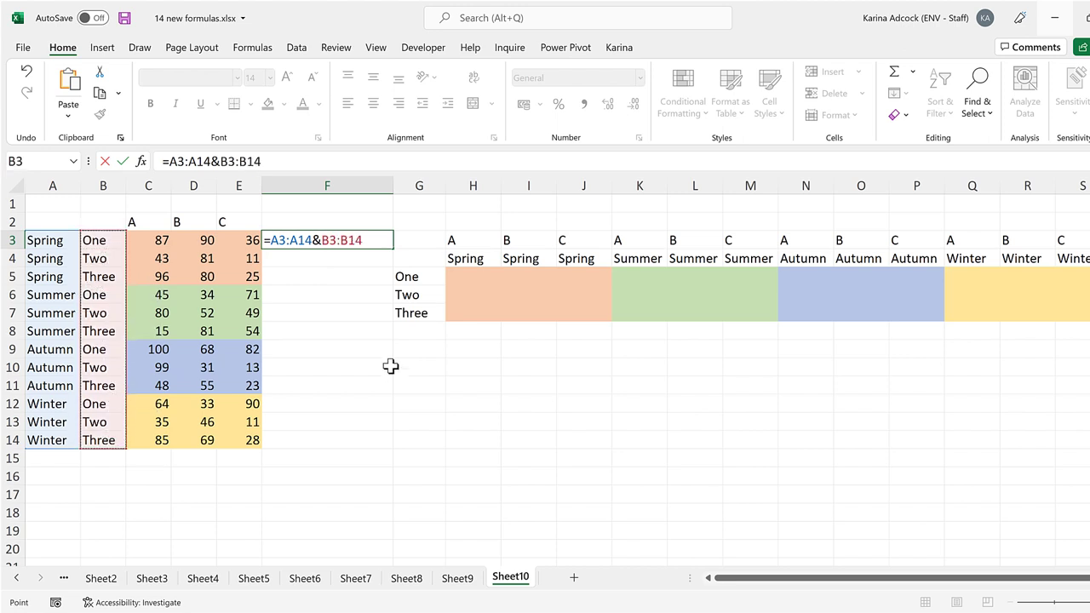
key("Return")
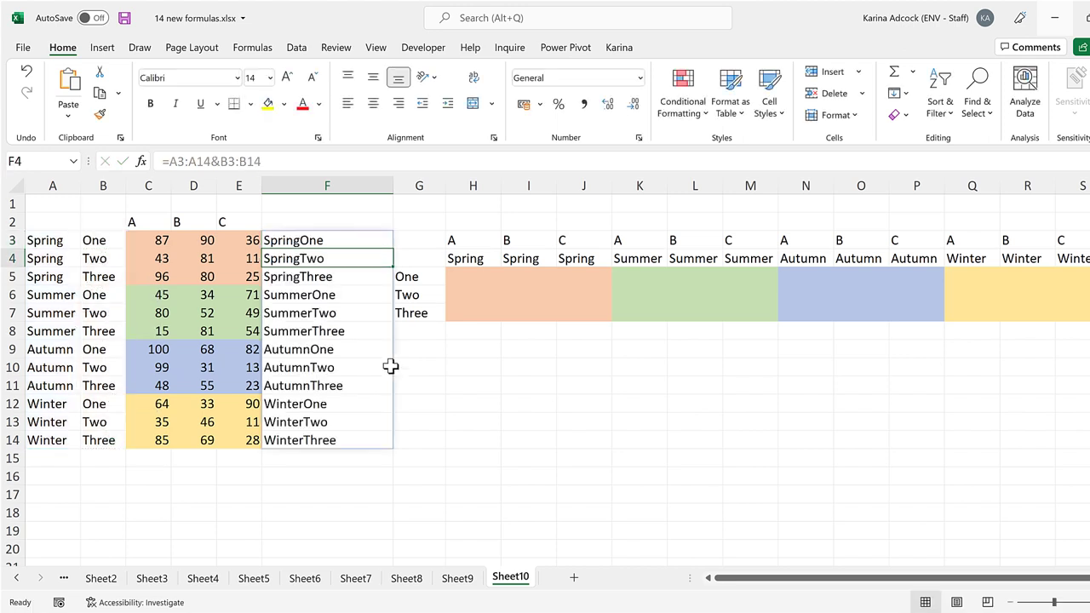
left_click(328, 239)
left_click(328, 260)
left_click(335, 278)
left_click(346, 296)
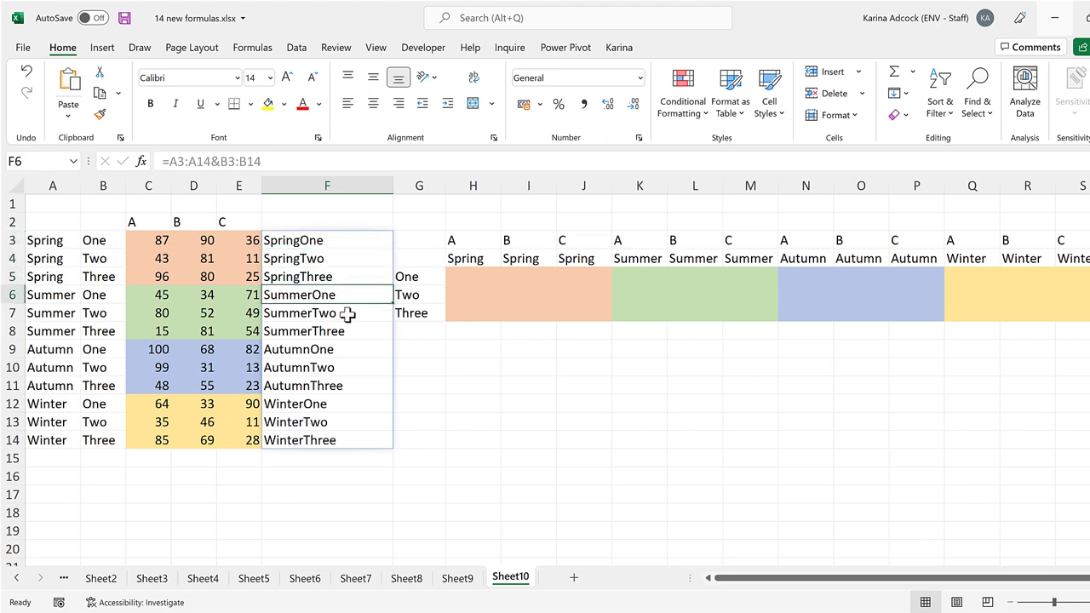
Step: Enter =H4#&G5# in H5 to combine the season headers with the row labels, and fit columns H to K to their contents
left_click(486, 278)
type("=")
left_click_drag(477, 255, 1005, 258)
type("&")
left_click_drag(358, 274, 358, 314)
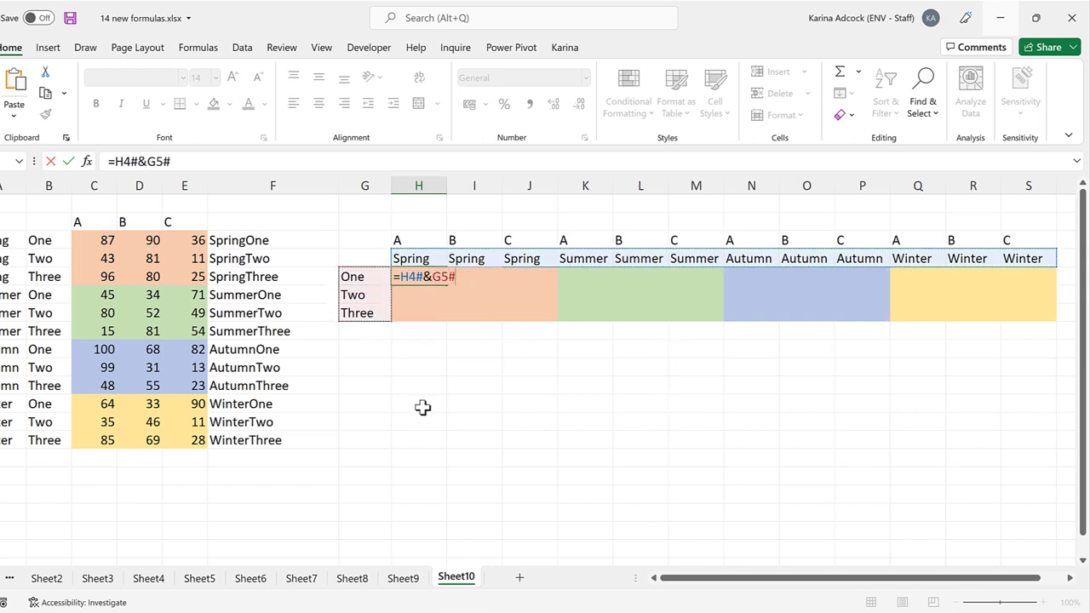
key("Return")
left_click_drag(417, 186, 644, 184)
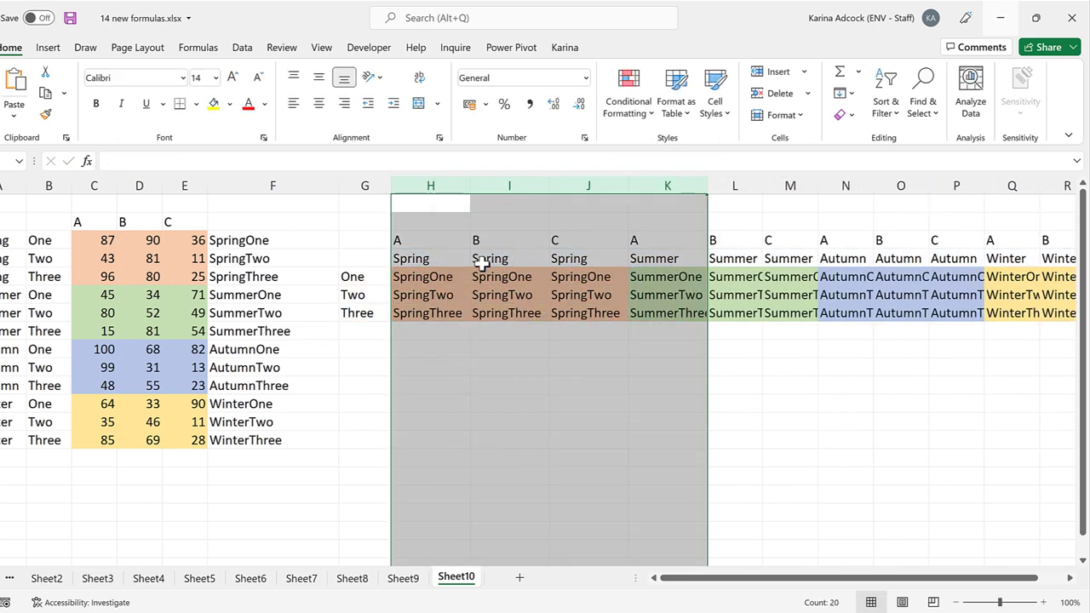
Step: Examine how the combined labels repeat across each row of the Spring and Summer blocks
left_click_drag(443, 277, 575, 277)
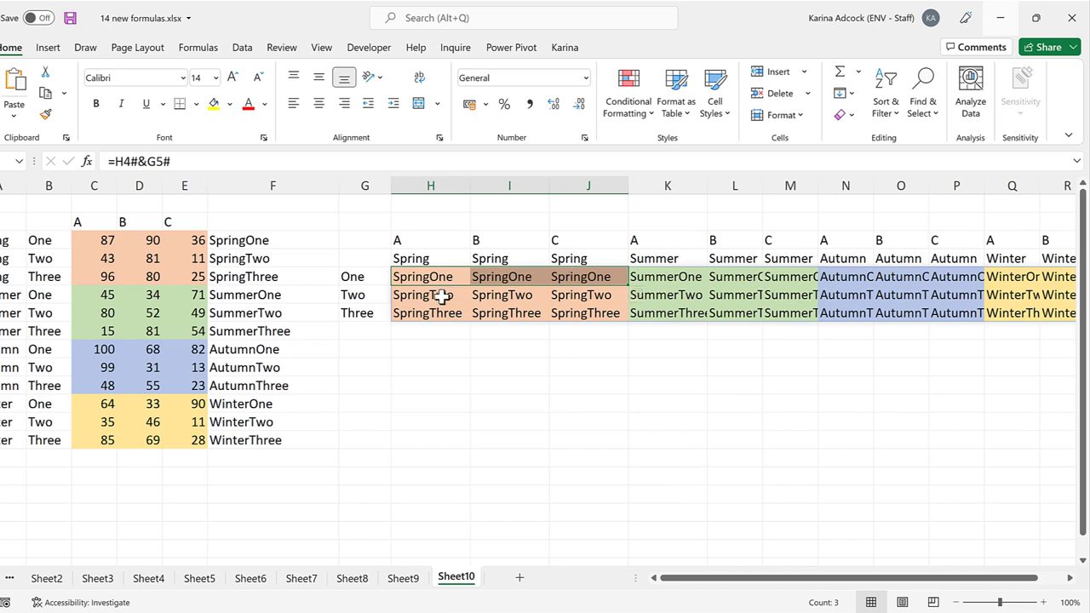
left_click_drag(441, 296, 562, 295)
left_click_drag(449, 316, 579, 317)
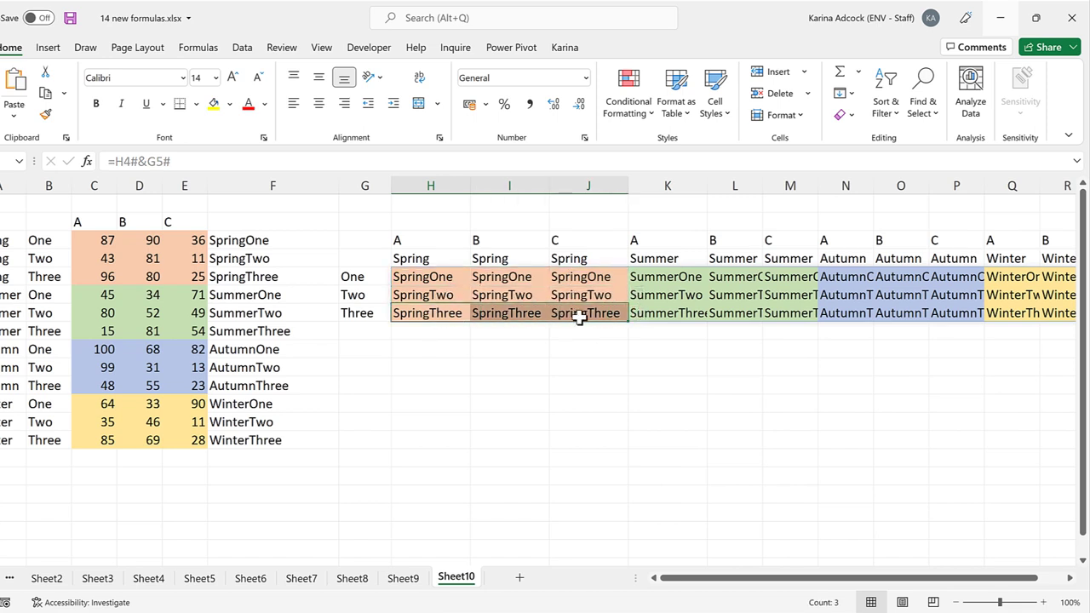
left_click_drag(670, 278, 778, 278)
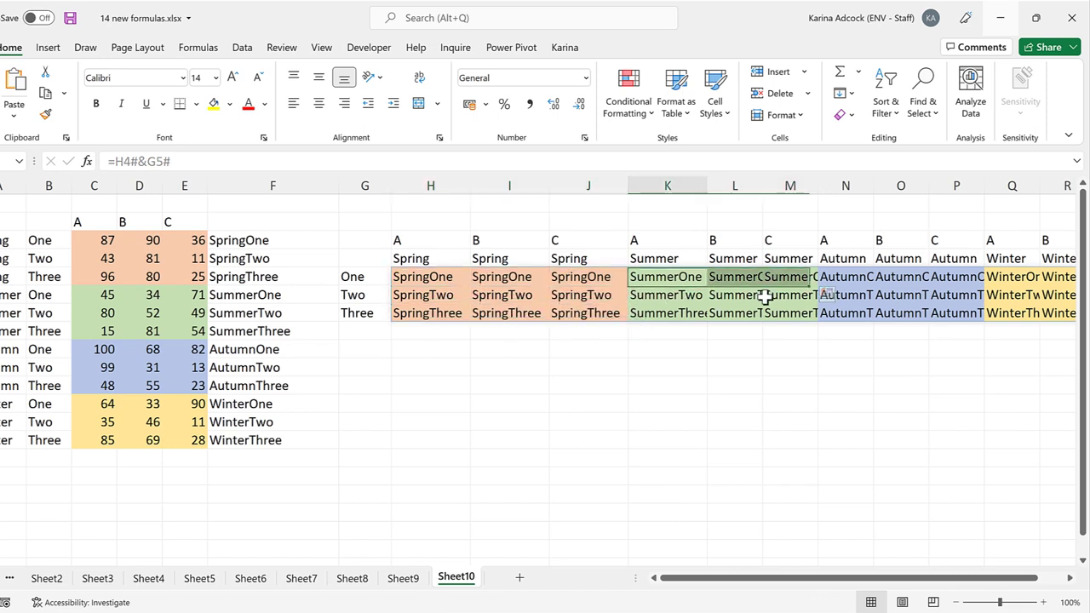
left_click_drag(664, 295, 784, 296)
left_click(509, 385)
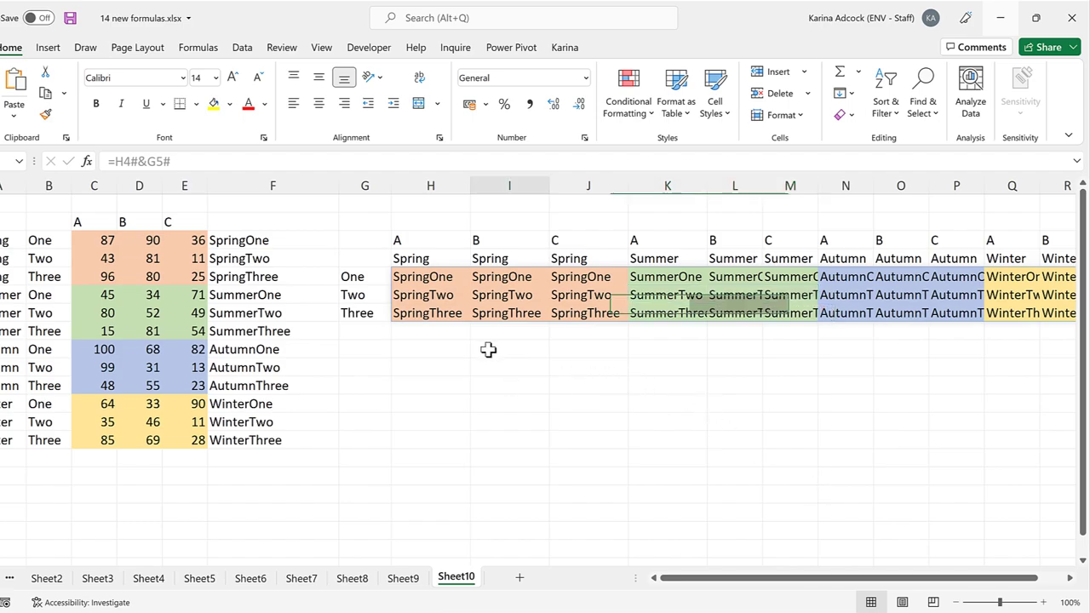
Step: Wrap the H5 formula in XMATCH so that H4#&G5# becomes its lookup value
left_click(440, 284)
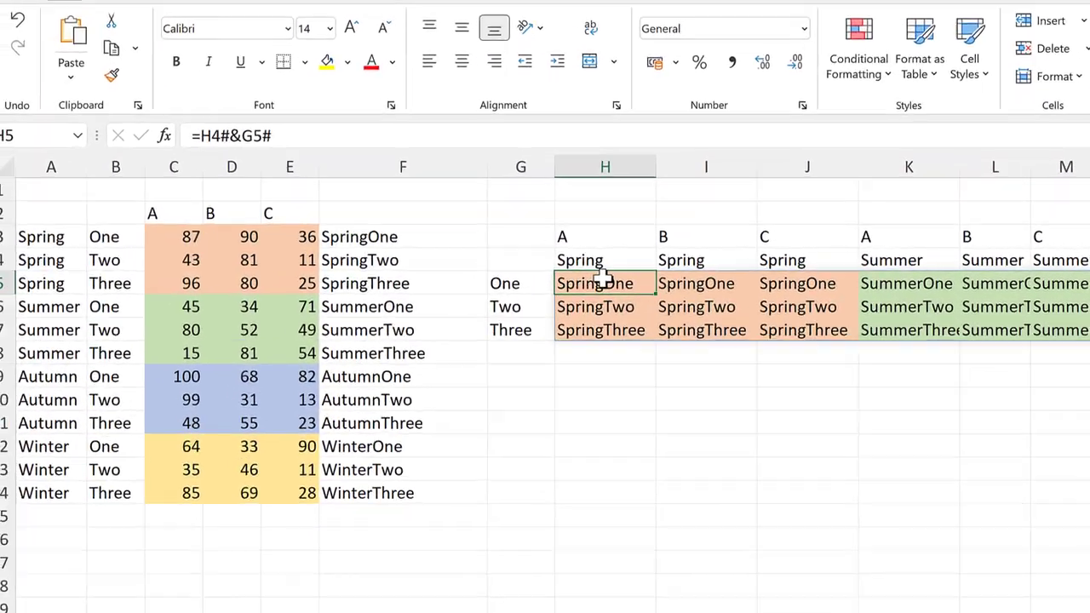
key("F2")
key("Home")
key("Right")
type("xmat")
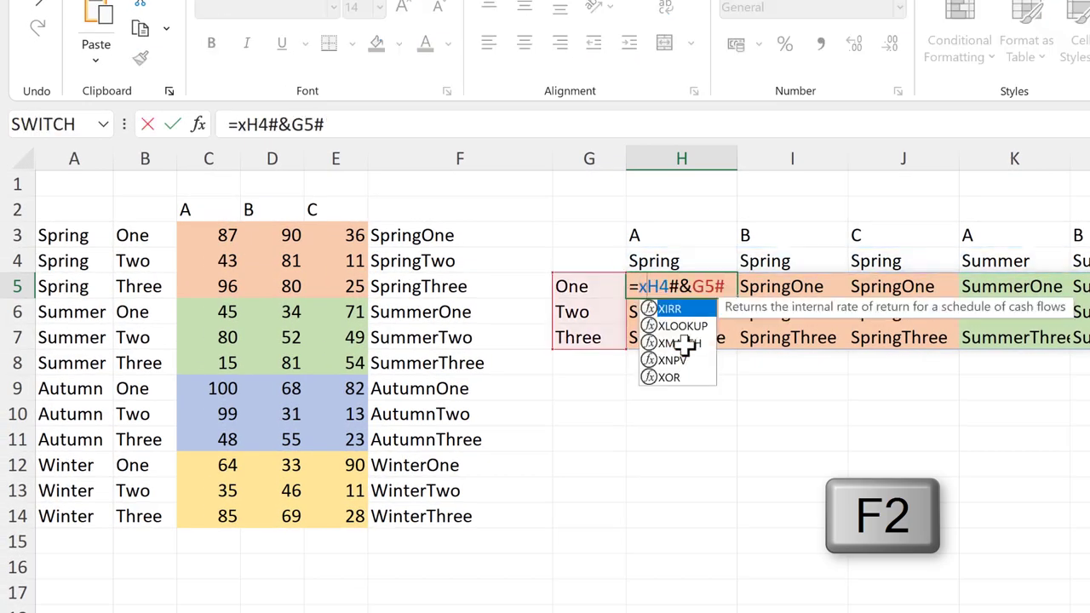
type("ch")
key("Tab")
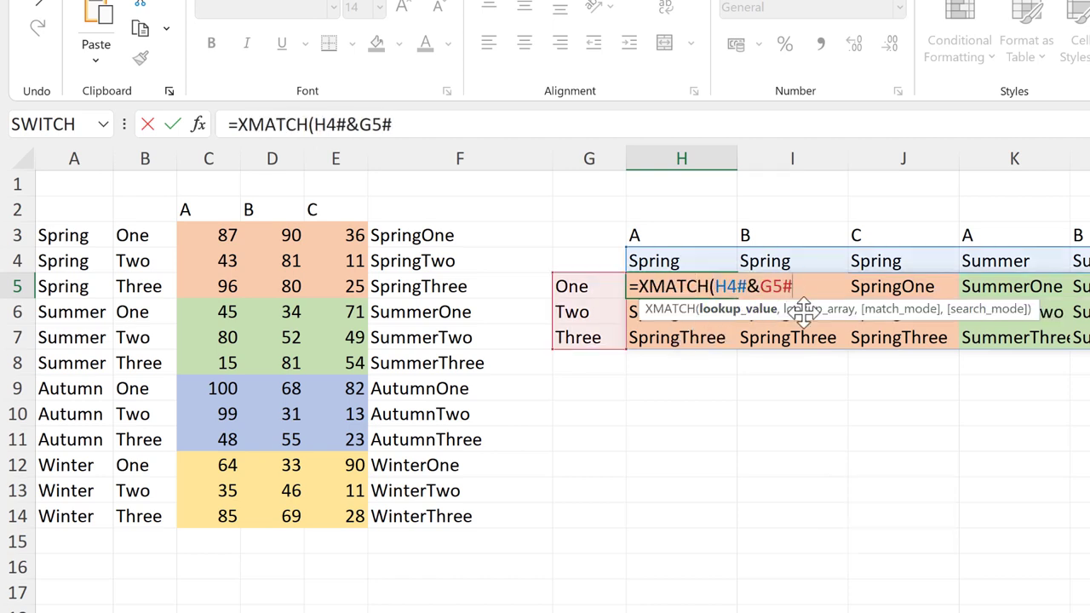
type(",")
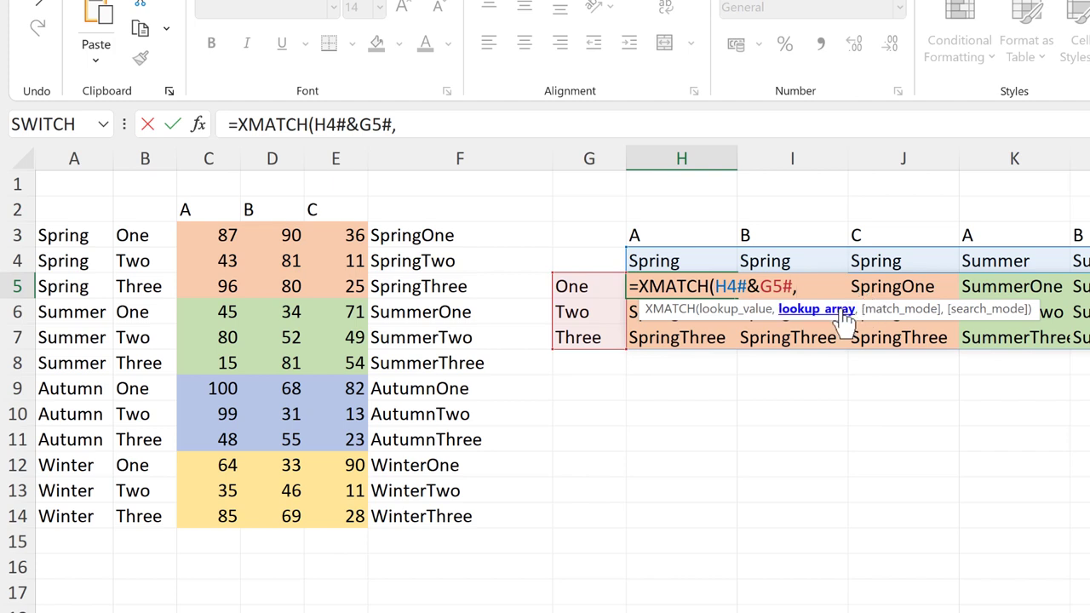
Step: Give XMATCH in H5 the lookup array A3:A14&B3:B14 and enter the formula
left_click_drag(76, 243, 80, 509)
type("&")
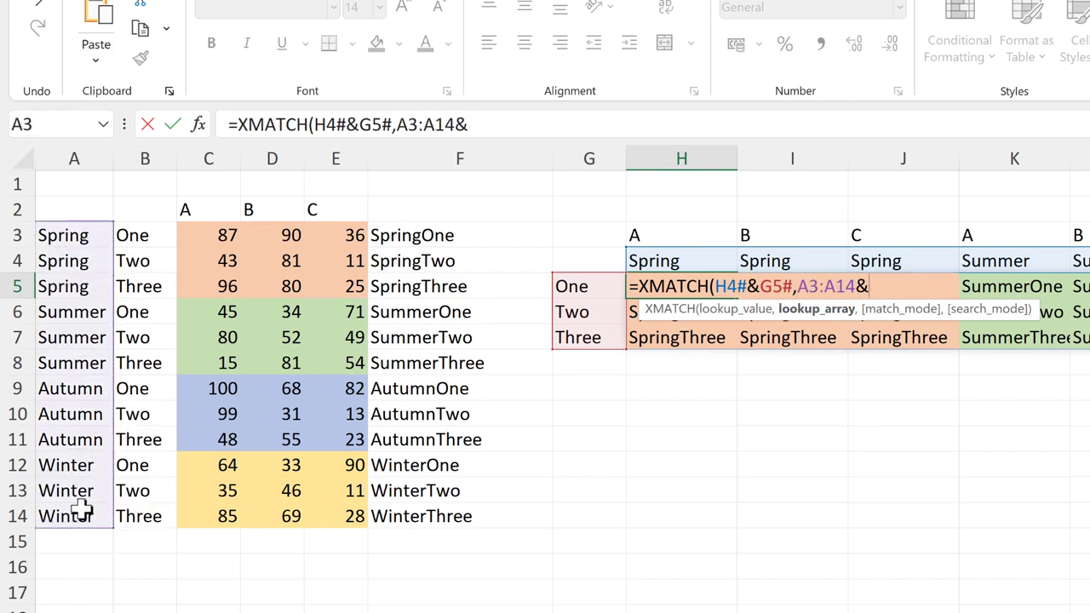
left_click_drag(139, 236, 166, 516)
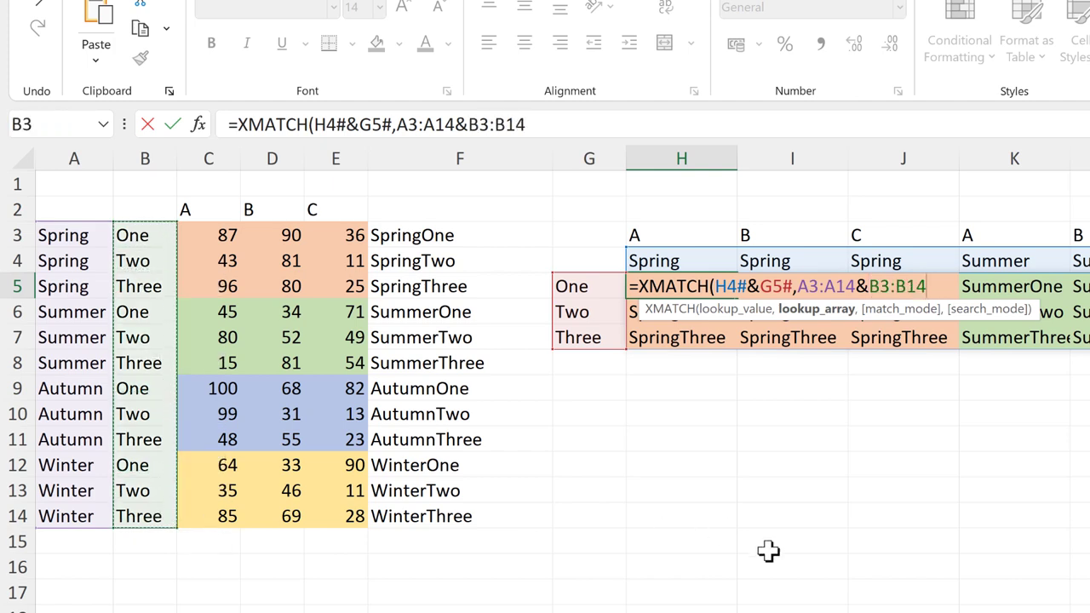
type(")")
key("Return")
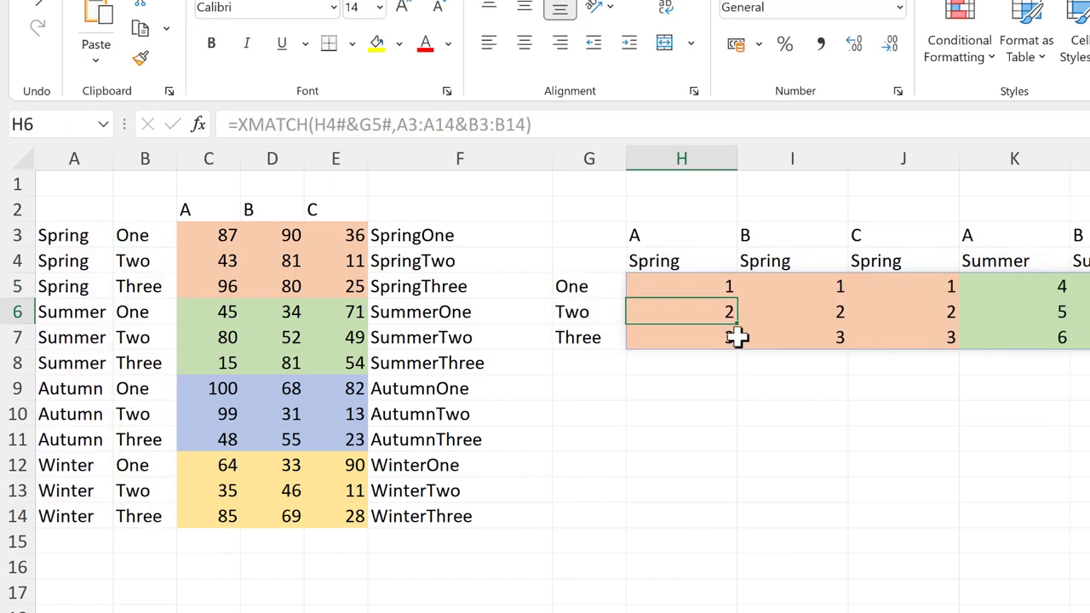
left_click(696, 293)
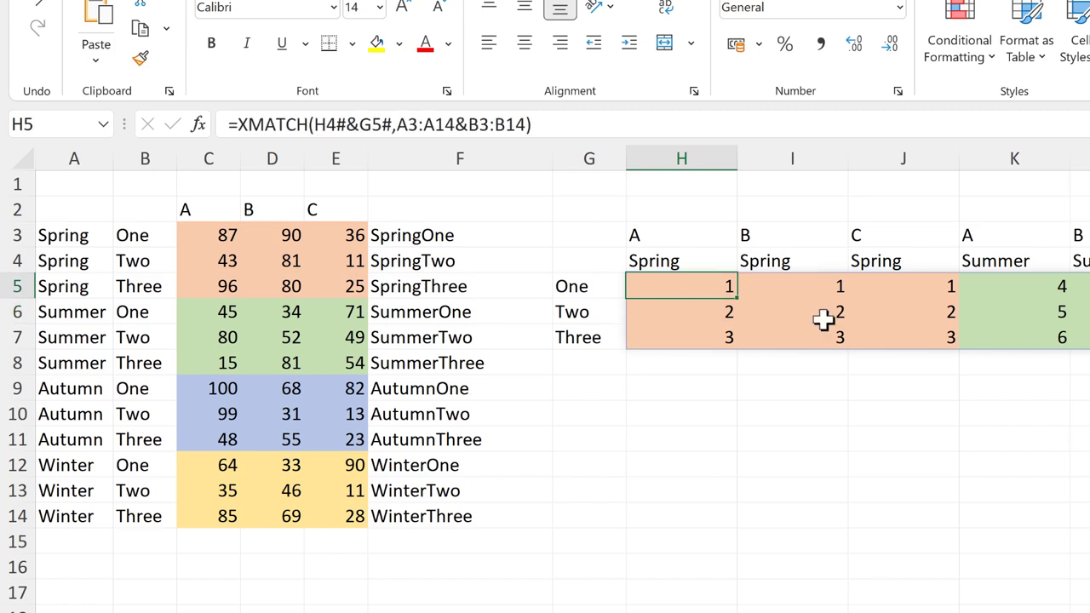
Step: Clear the combined labels from column F and narrow columns F and H to K to fit their contents
left_click(434, 239)
left_click_drag(555, 160, 908, 158)
double_click(909, 158)
left_click(649, 409)
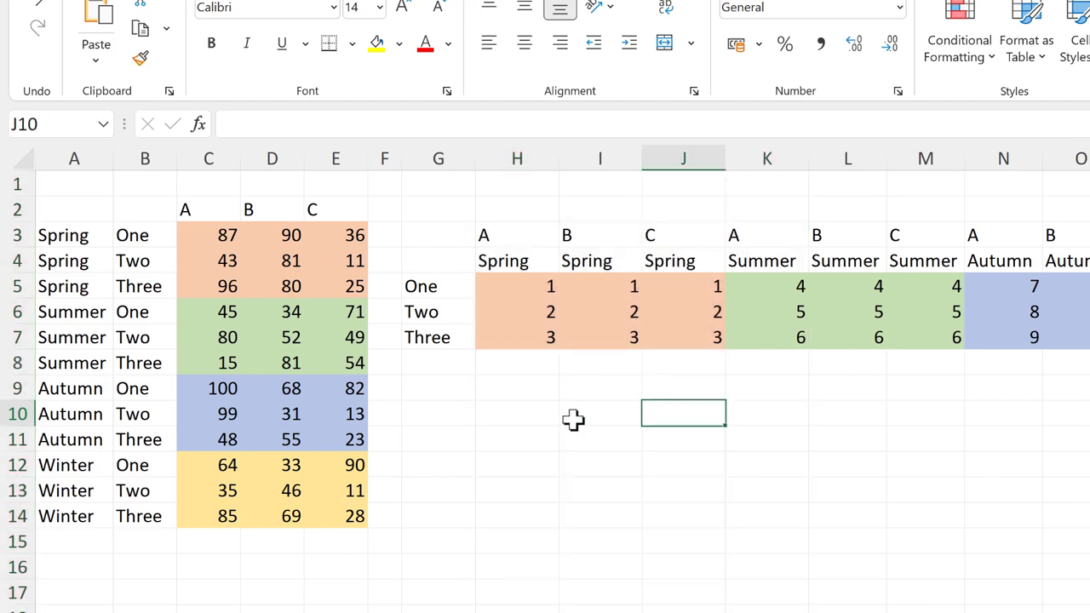
Step: Compare the row positions in the Spring block with the Spring One, Two and Three rows of the source table
left_click_drag(497, 271, 638, 253)
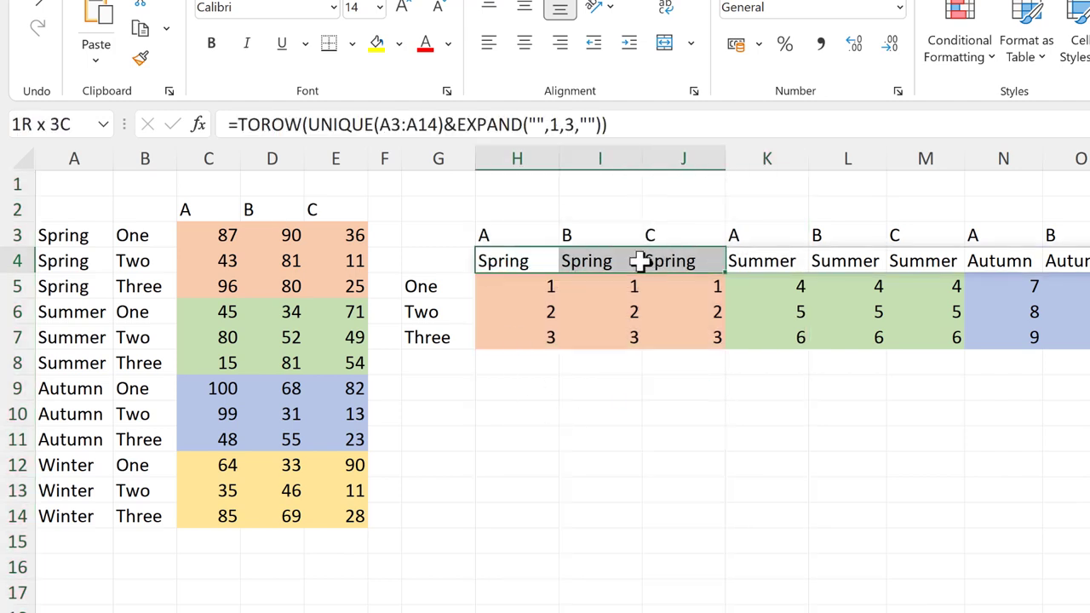
left_click(455, 285)
left_click_drag(542, 294, 676, 281)
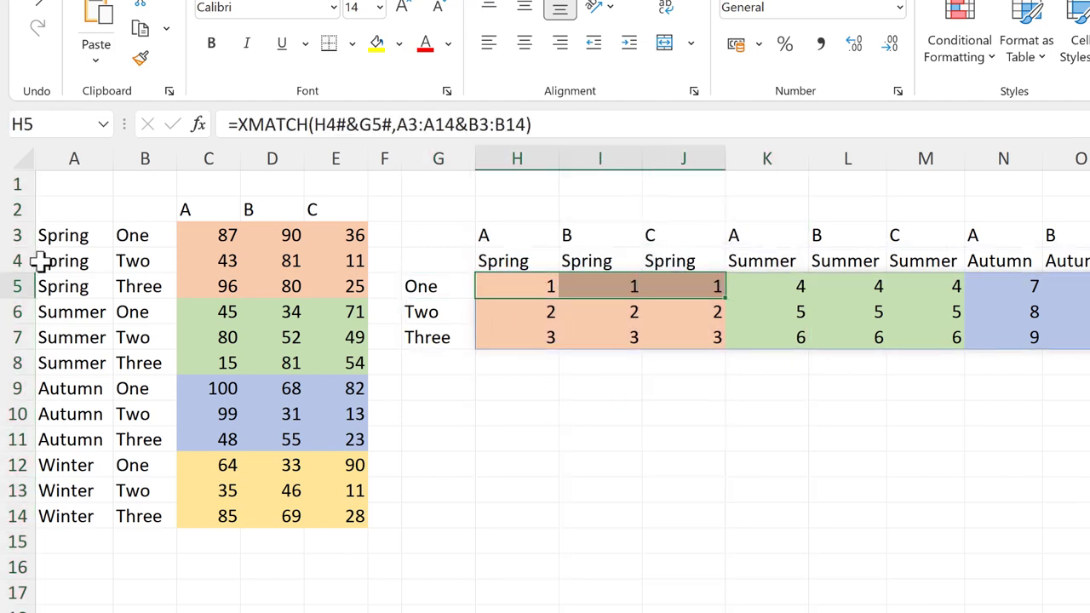
left_click_drag(53, 241, 350, 246)
left_click_drag(522, 264, 673, 255)
left_click(460, 313)
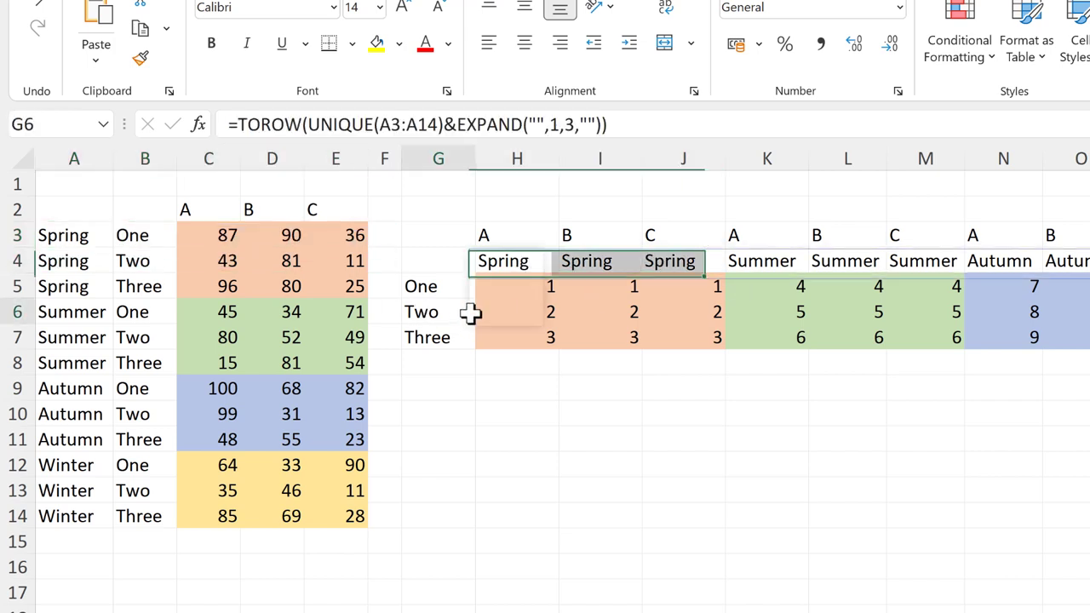
left_click_drag(515, 319, 685, 313)
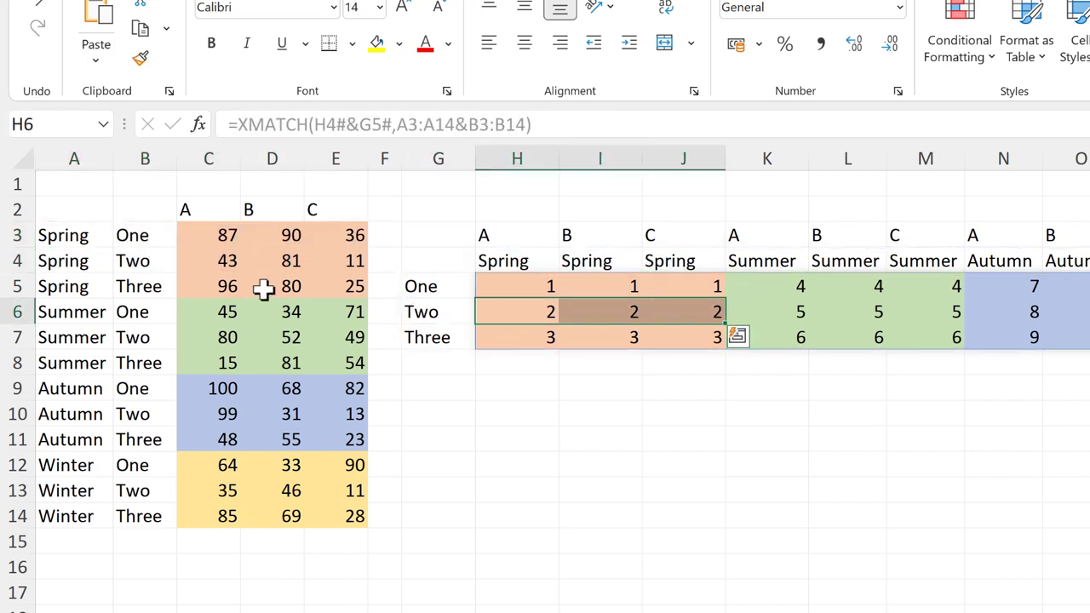
left_click_drag(85, 262, 349, 264)
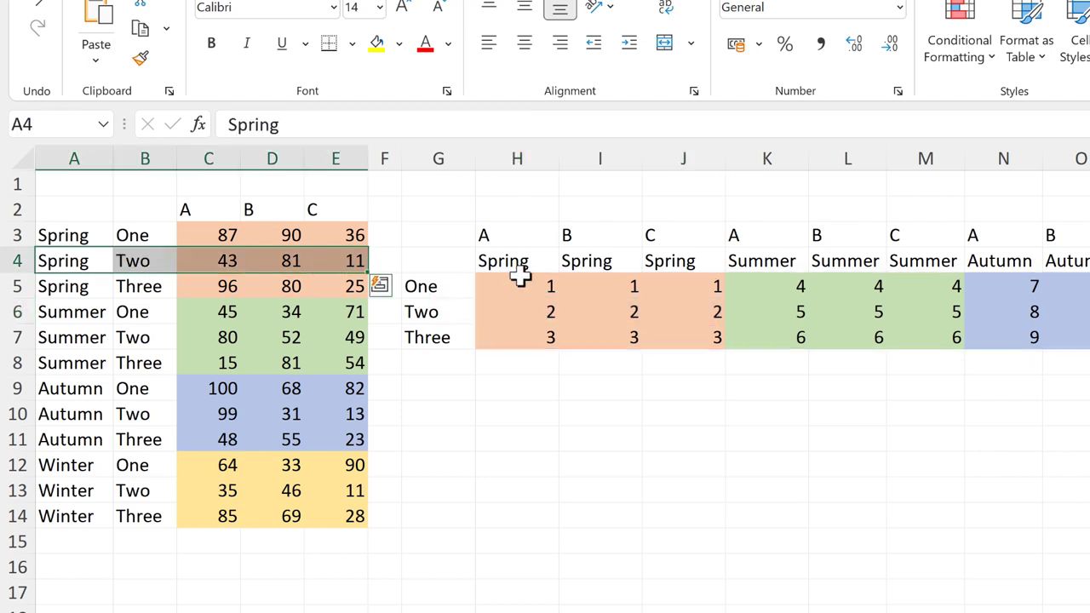
left_click_drag(519, 262, 673, 264)
left_click(438, 339)
left_click(518, 339)
left_click_drag(628, 332, 689, 331)
left_click_drag(71, 281, 349, 286)
Step: Compare the row positions in the Summer block with the Summer One and Two rows of the source table
left_click_drag(766, 263, 928, 264)
left_click(457, 287)
left_click_drag(773, 287, 920, 290)
left_click_drag(38, 316, 313, 315)
left_click_drag(773, 266, 913, 249)
left_click(409, 322)
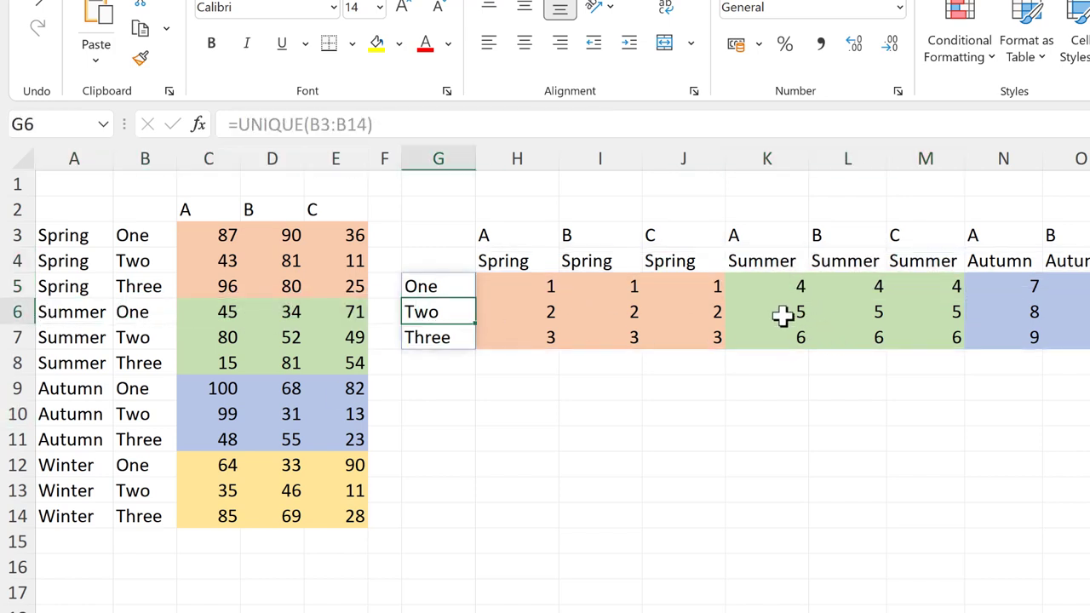
left_click_drag(770, 311, 937, 317)
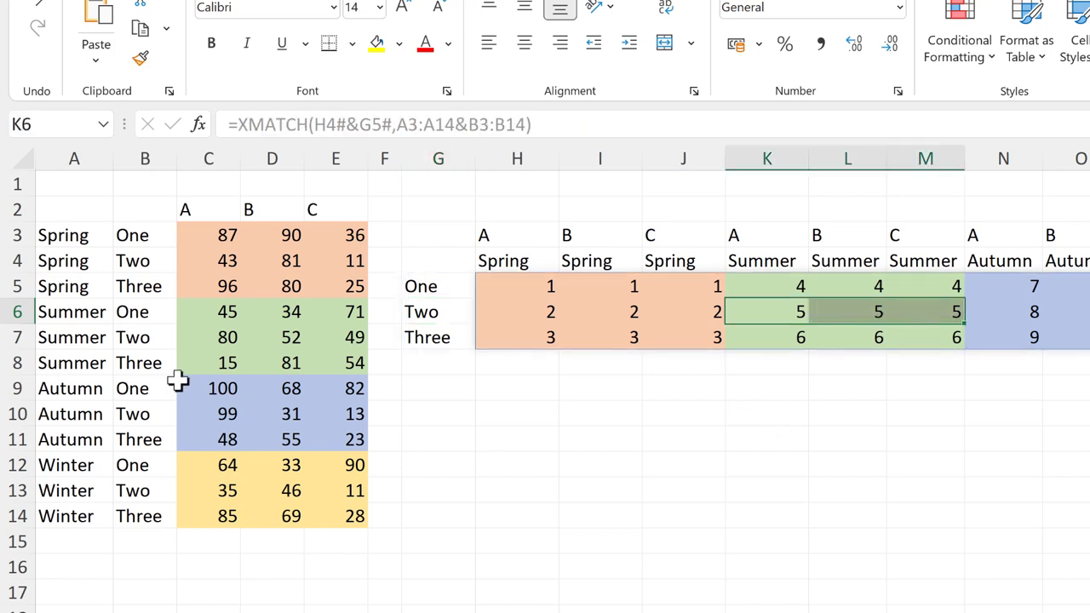
left_click_drag(84, 339, 349, 339)
left_click(517, 412)
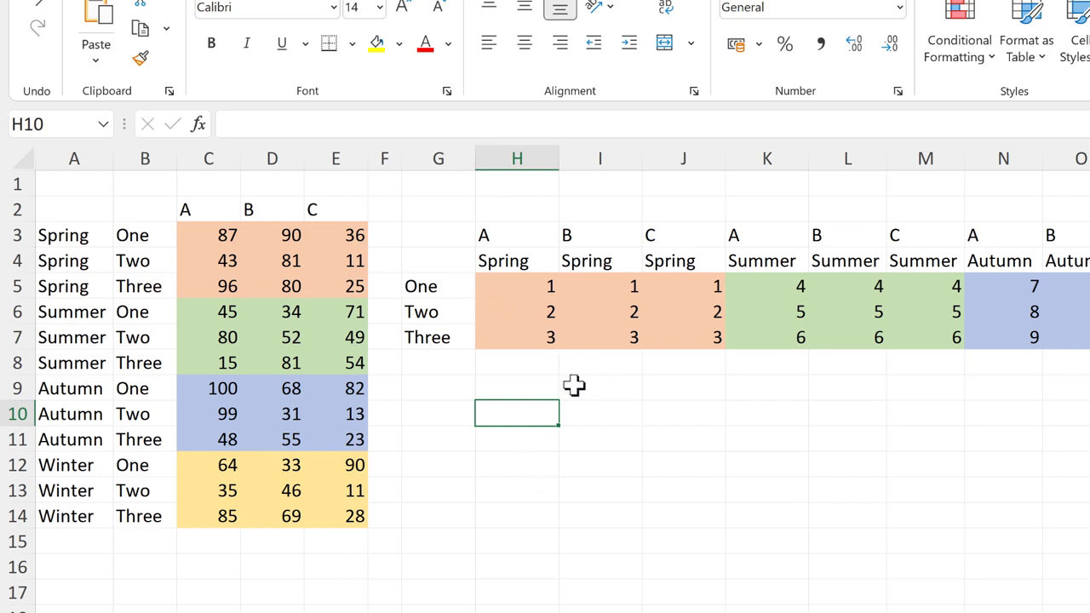
Step: Enter =XMATCH(H3#,C2:E2) in H9 to find the source column position of each A, B and C header
left_click(535, 390)
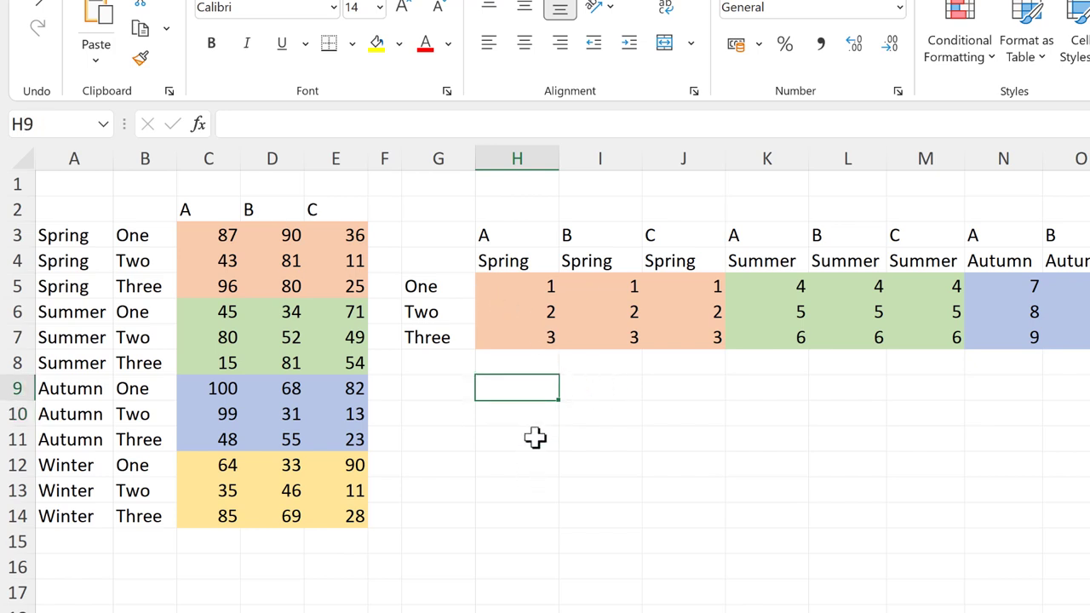
left_click_drag(209, 159, 334, 151)
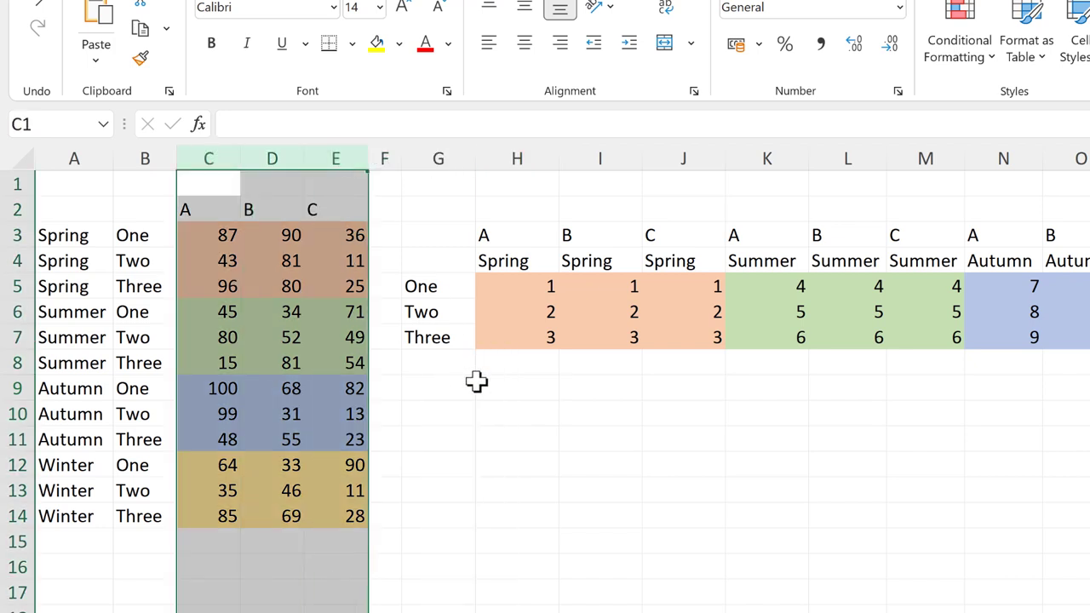
left_click(524, 391)
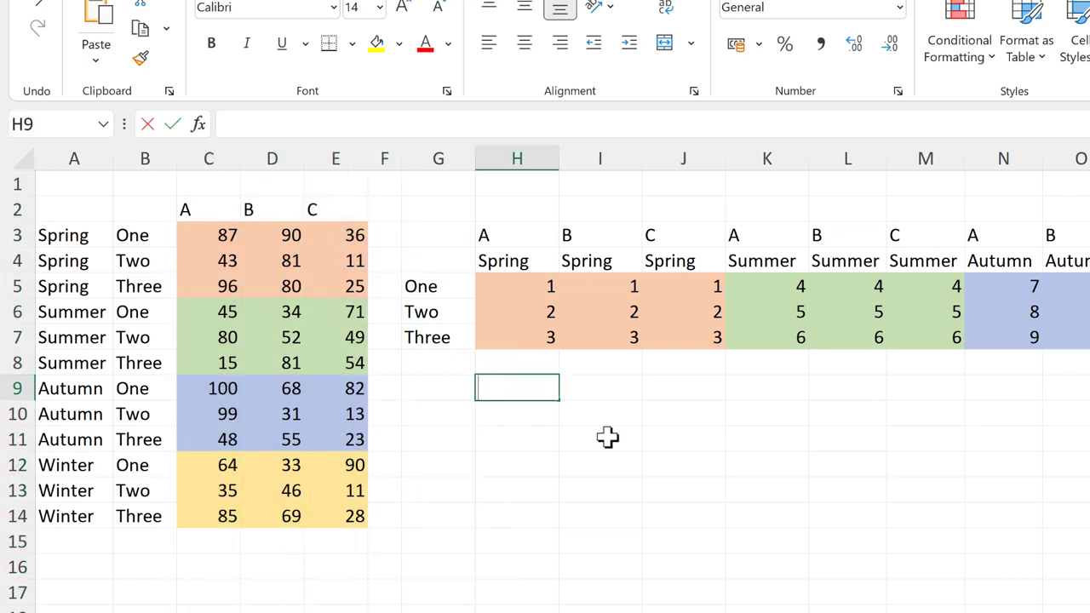
type("=xmatch")
key("Tab")
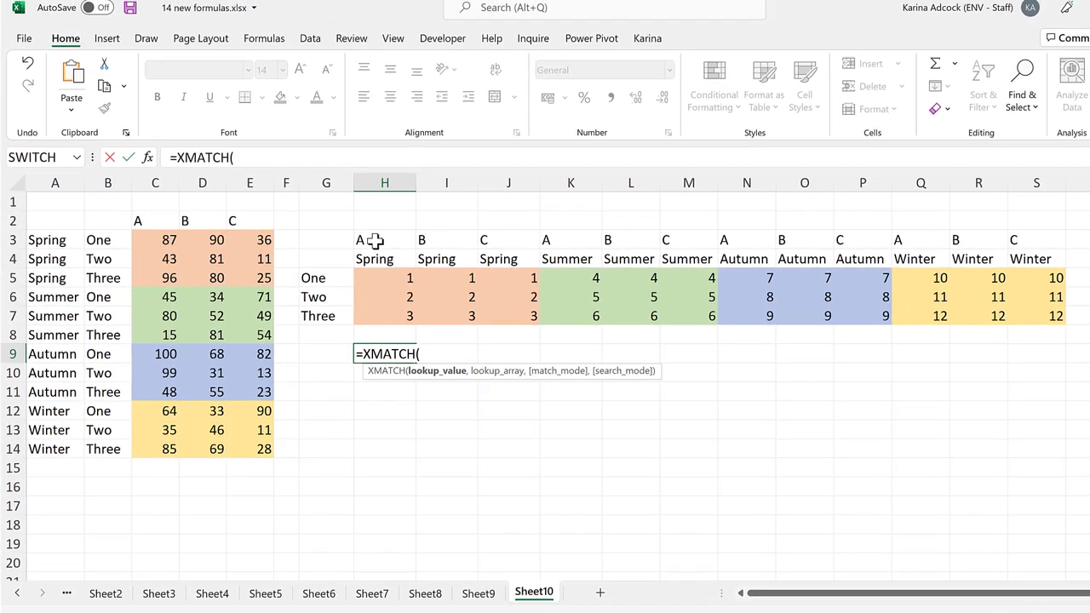
left_click_drag(375, 242, 992, 241)
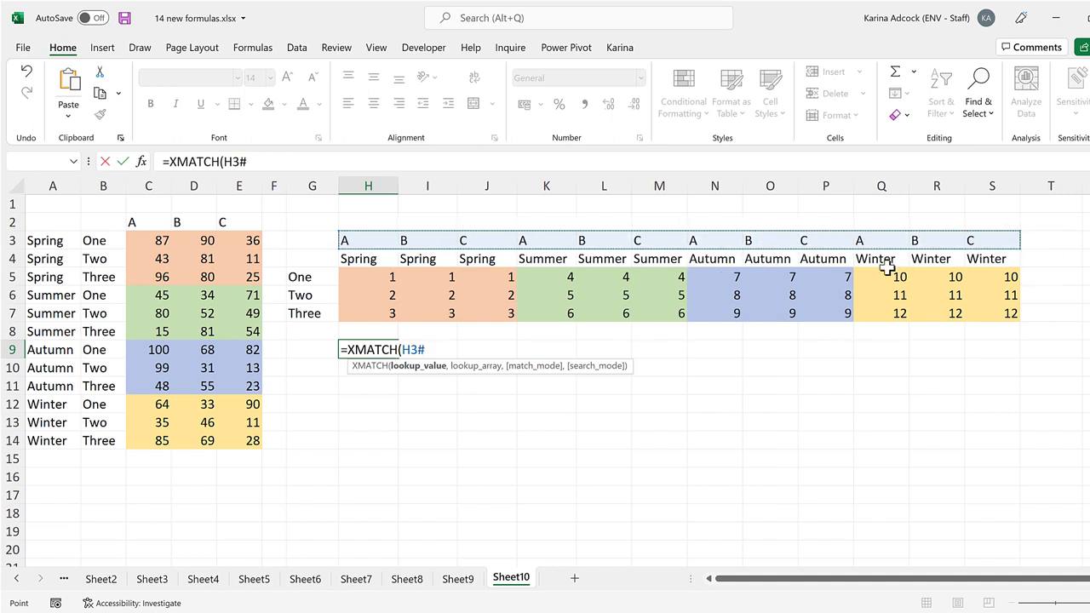
type(",")
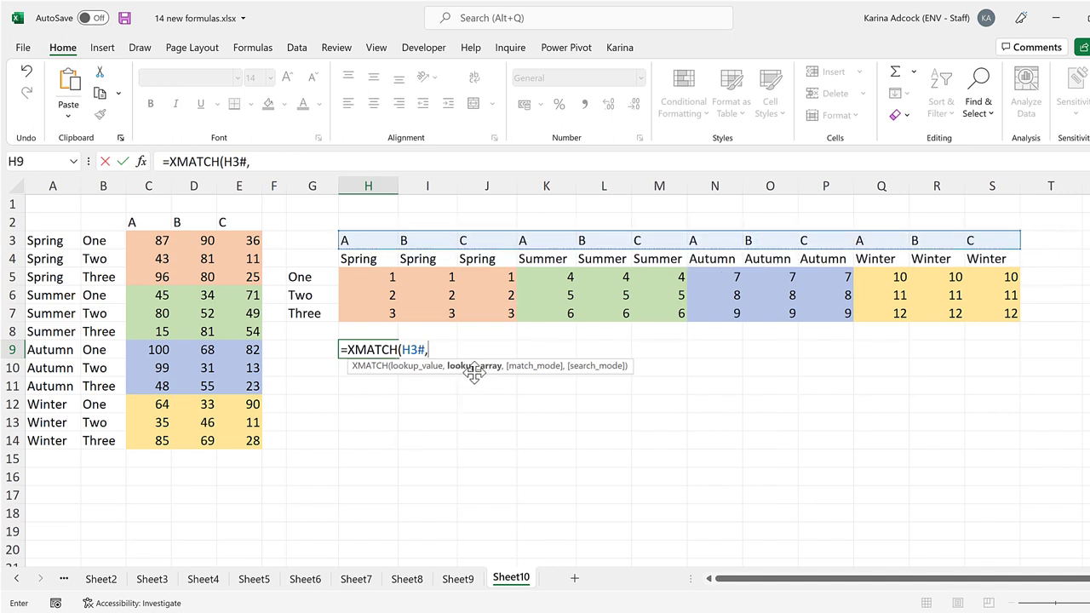
left_click_drag(149, 224, 246, 214)
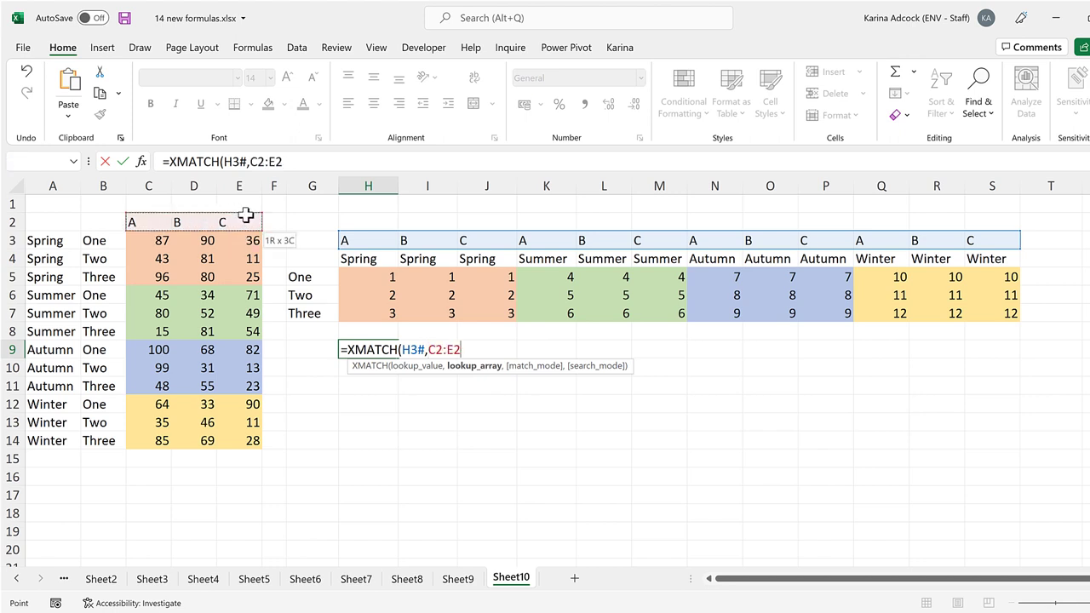
type(")")
key("Return")
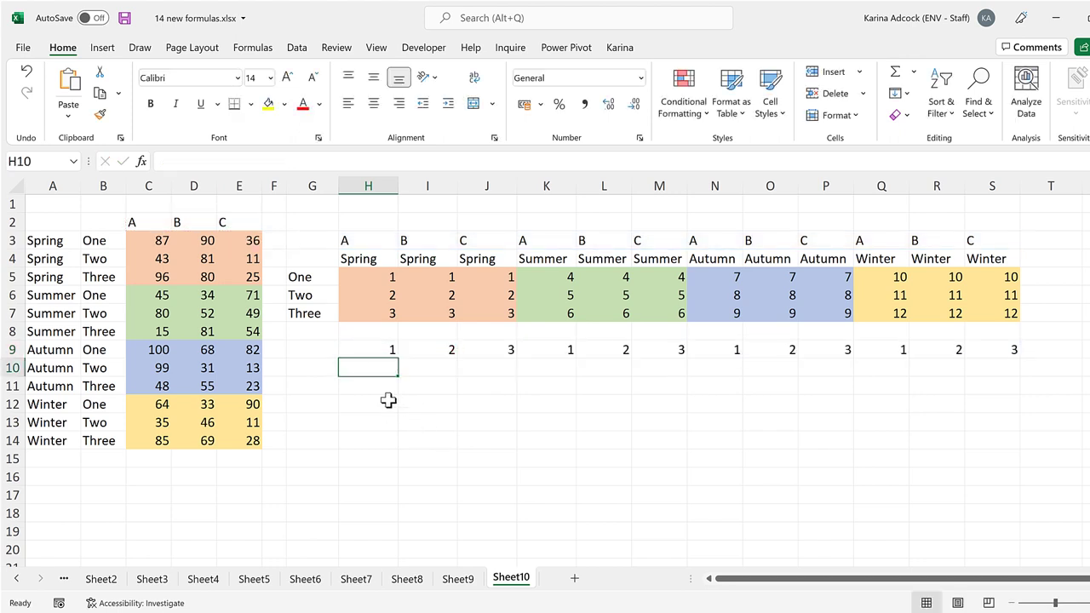
Step: Copy XMATCH(H3#,C2:E2) without the equals sign from the formula in H9, leaving the cell unedited
left_click_drag(364, 351, 992, 351)
left_click(382, 350)
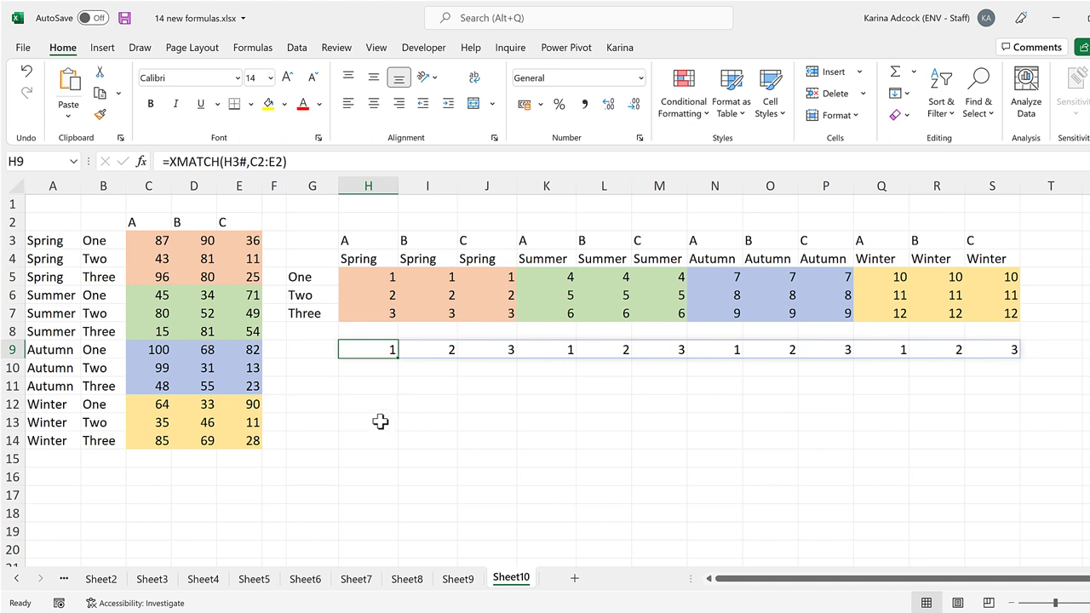
key("F2")
left_click_drag(394, 349, 353, 349)
key("ctrl+c")
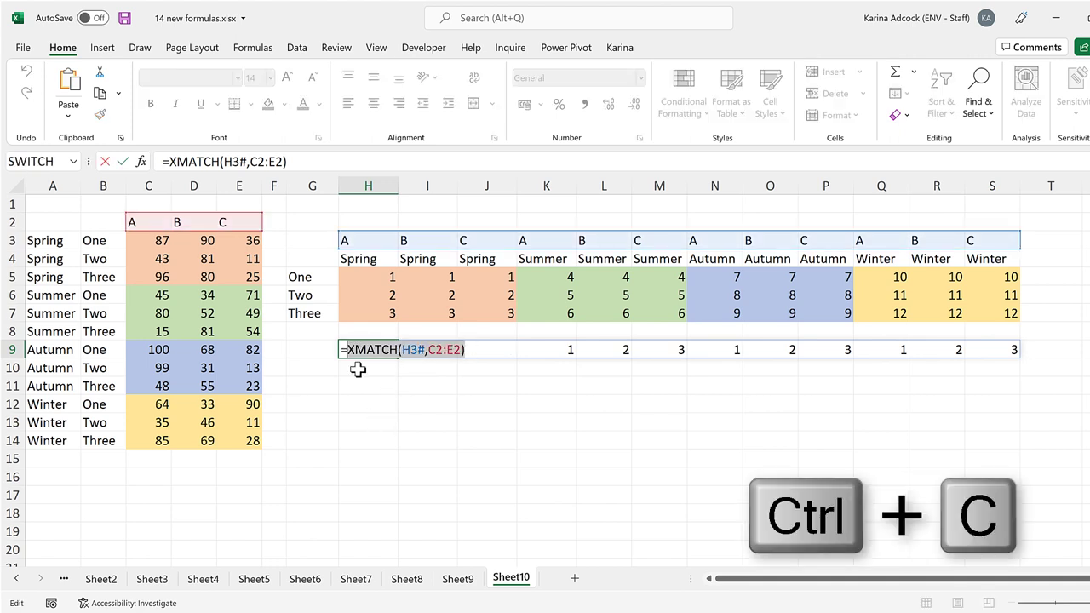
key("Escape")
Step: Wrap the XMATCH in H5 in INDEX with C3:E14 as the array, making the XMATCH its row number
left_click(367, 276)
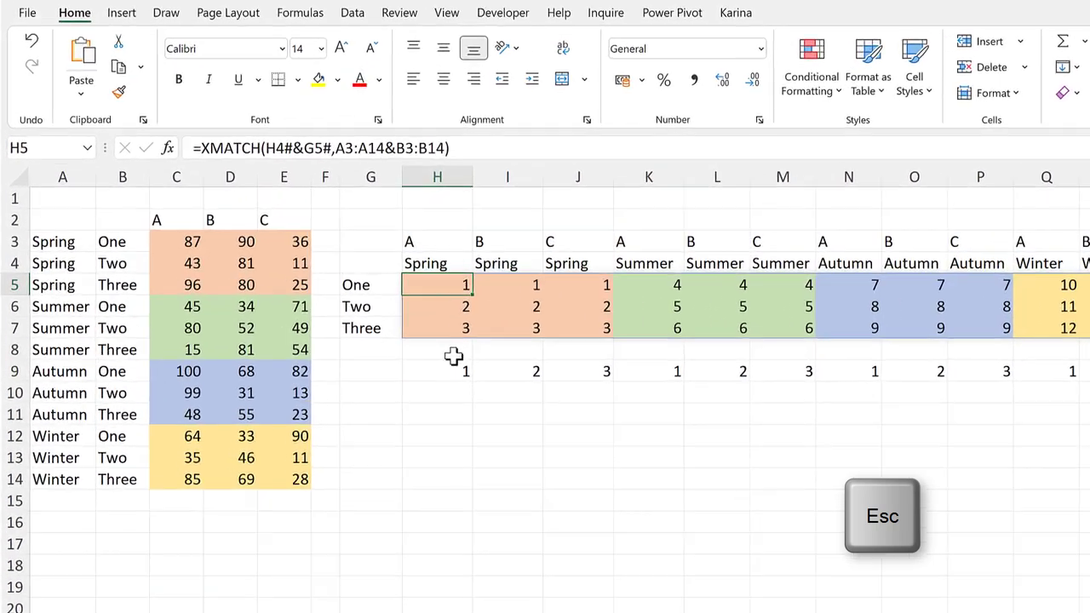
key("F2")
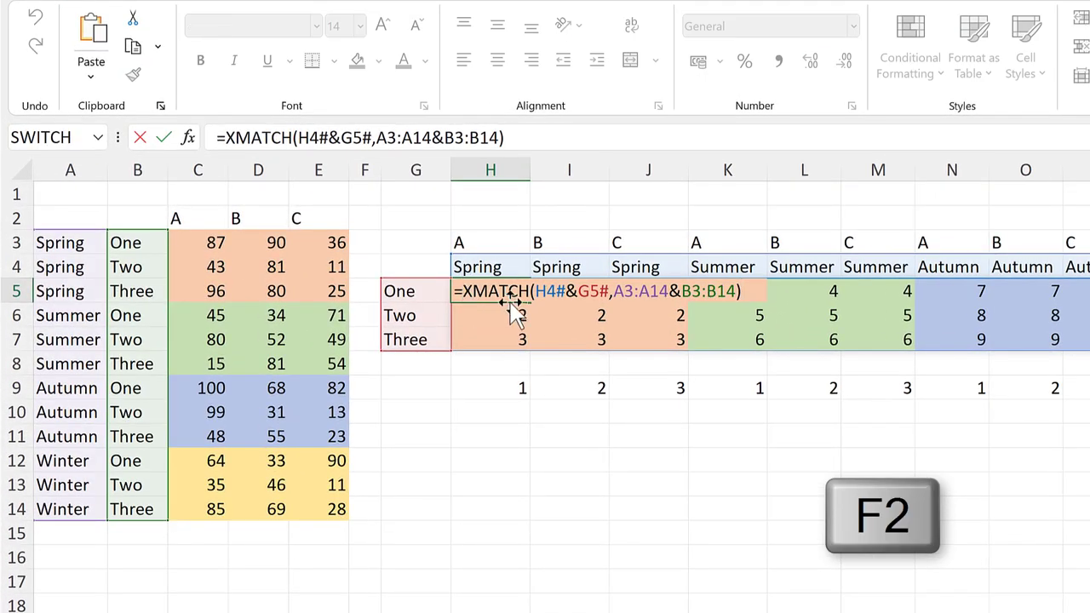
type("index")
key("Tab")
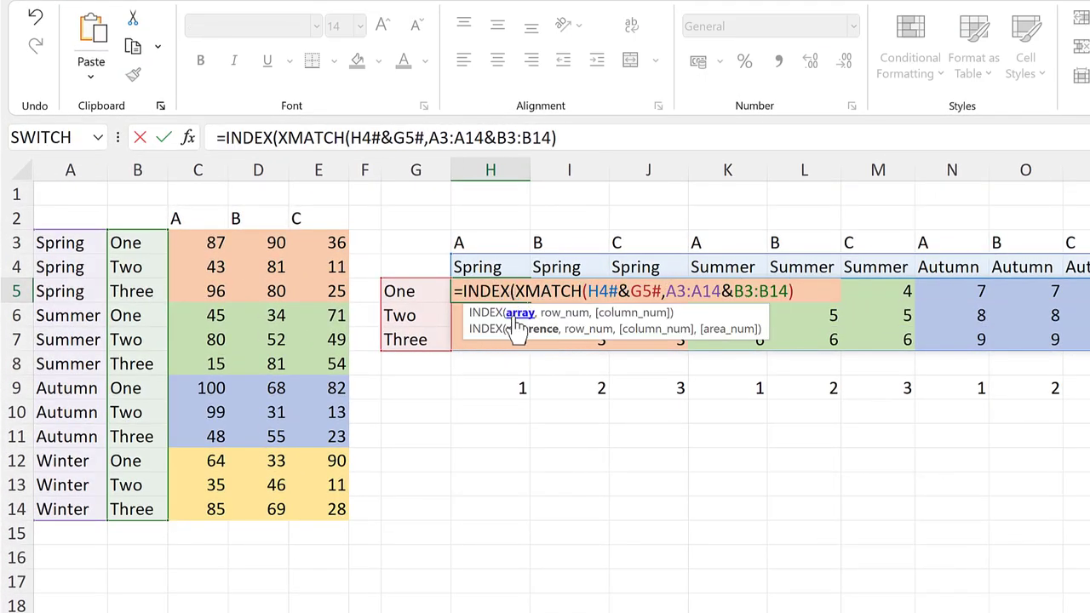
left_click_drag(214, 243, 333, 522)
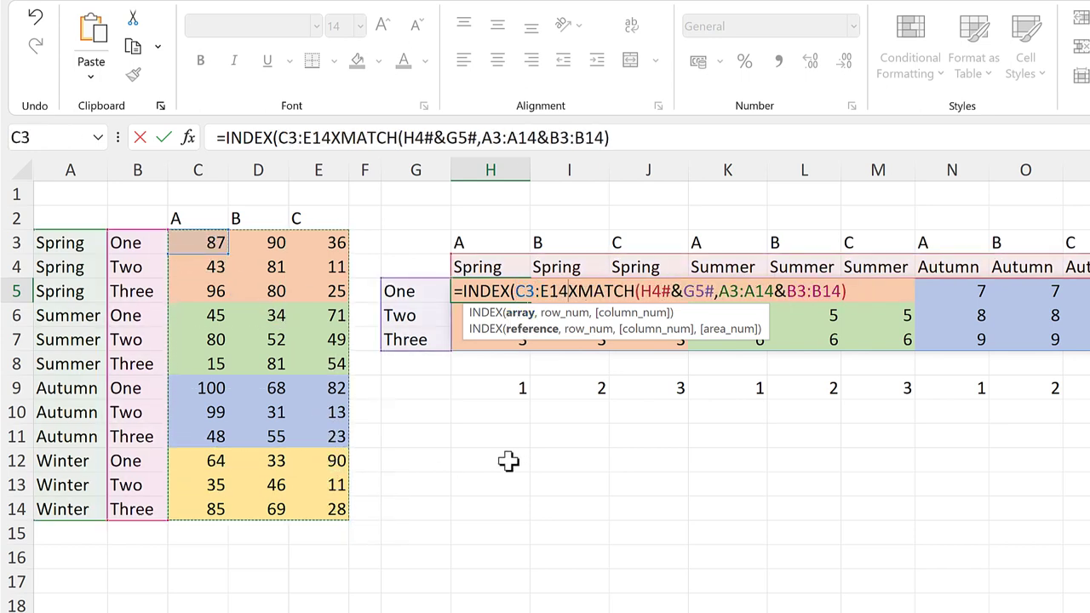
type(",")
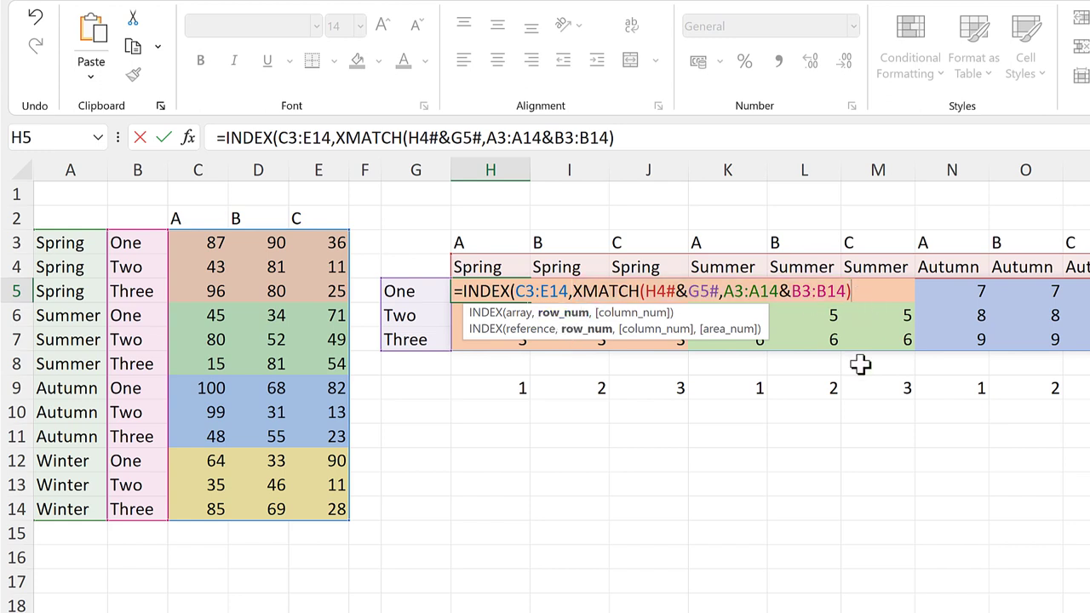
Step: Add XMATCH(H3#,C2:E2) as the column number of the INDEX formula in H5 and delete the helper formula in H9
type(",")
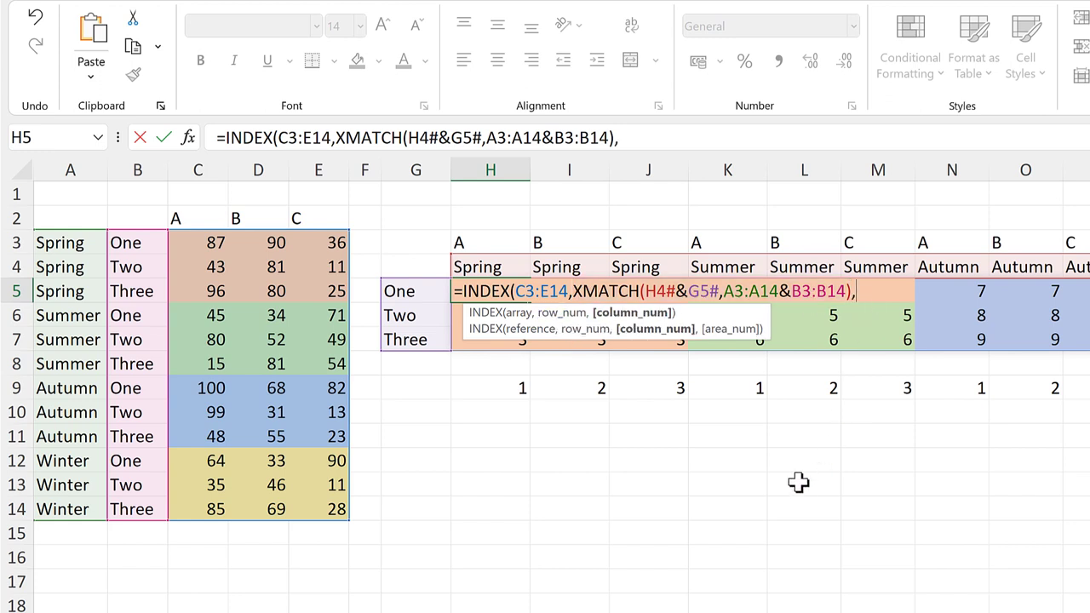
key("ctrl+v")
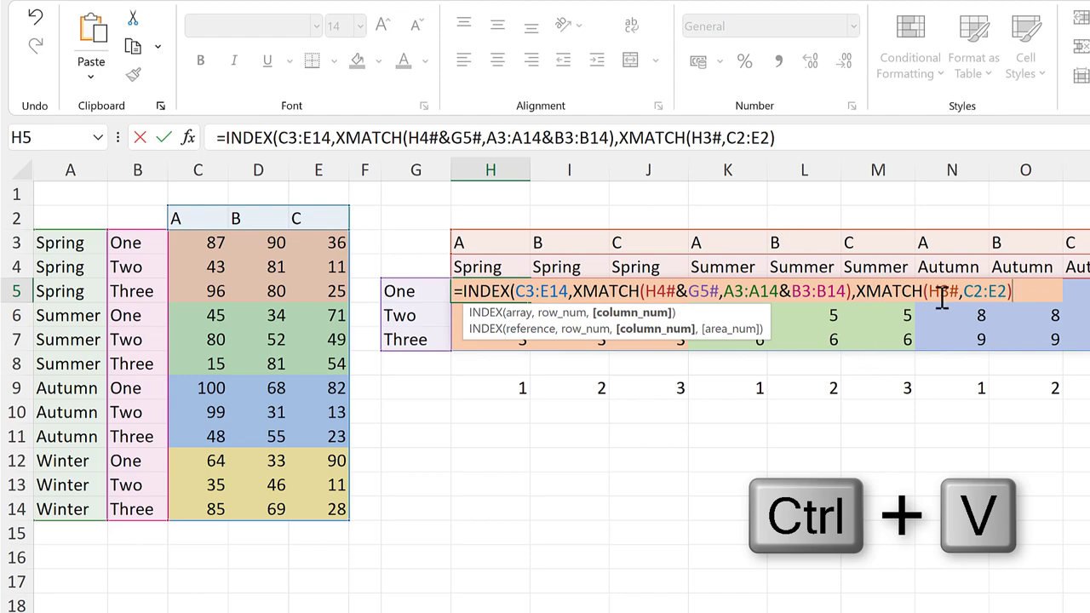
left_click(1033, 291)
type(")")
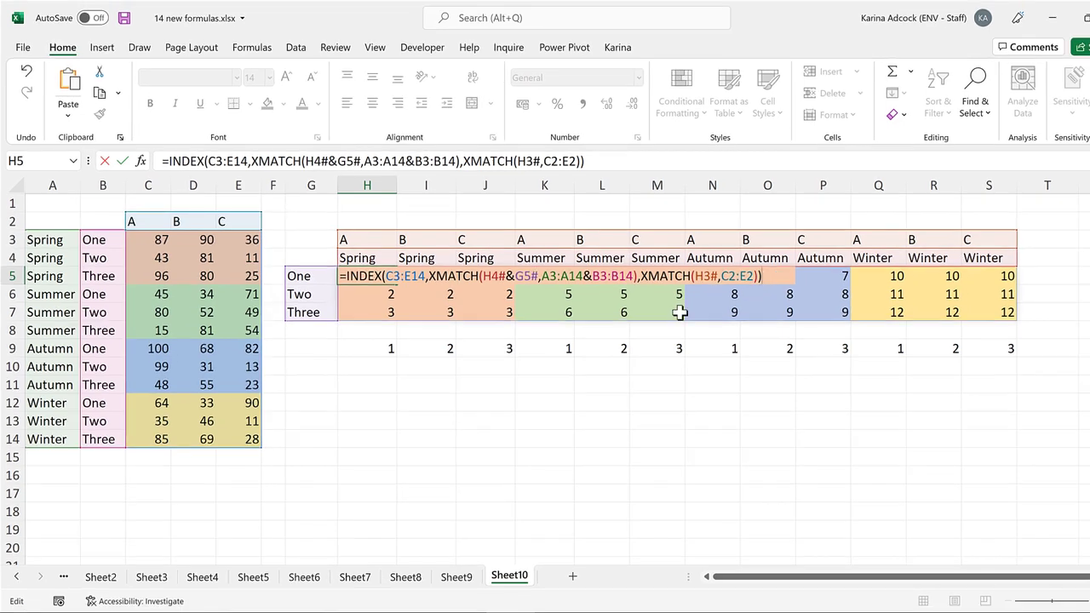
key("Return")
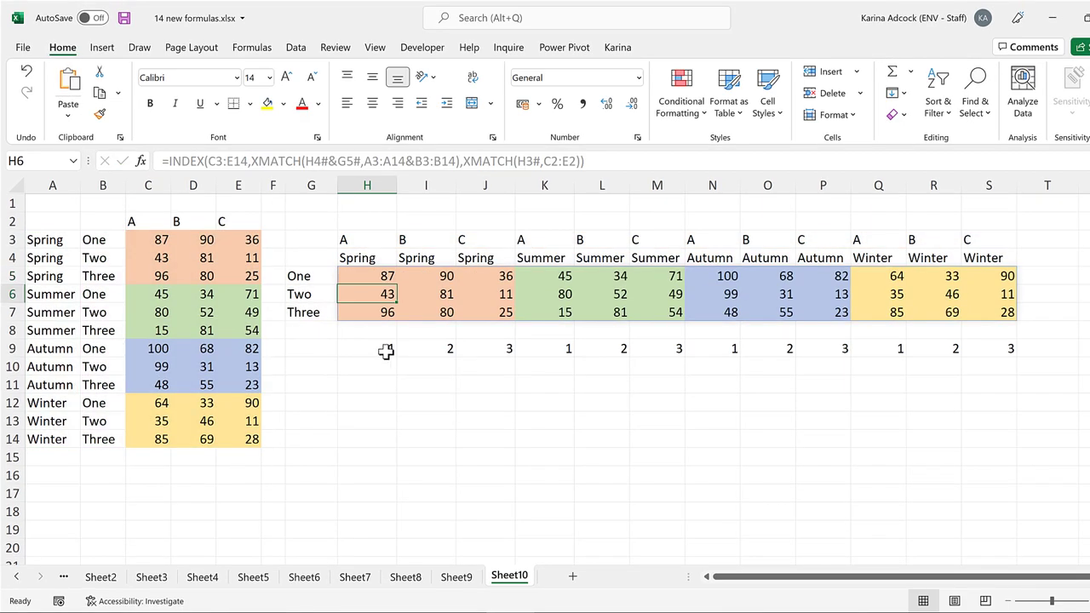
left_click(386, 351)
key("Delete")
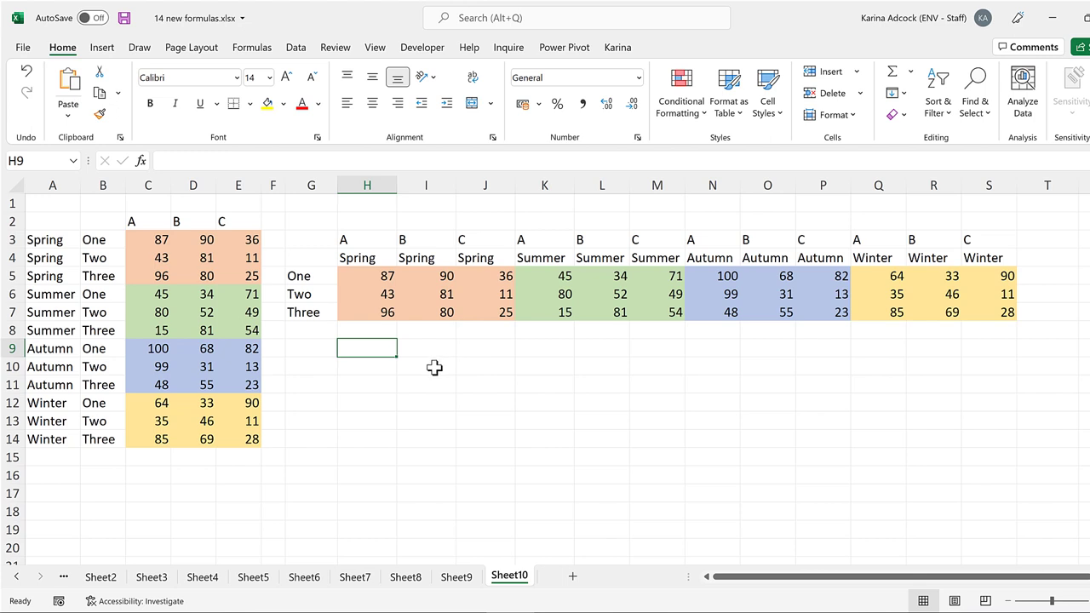
Step: Compare the Spring One and Summer Two values in the source table with the matching cells in the wide table
left_click_drag(159, 239, 246, 239)
left_click(392, 275)
left_click_drag(447, 276, 472, 275)
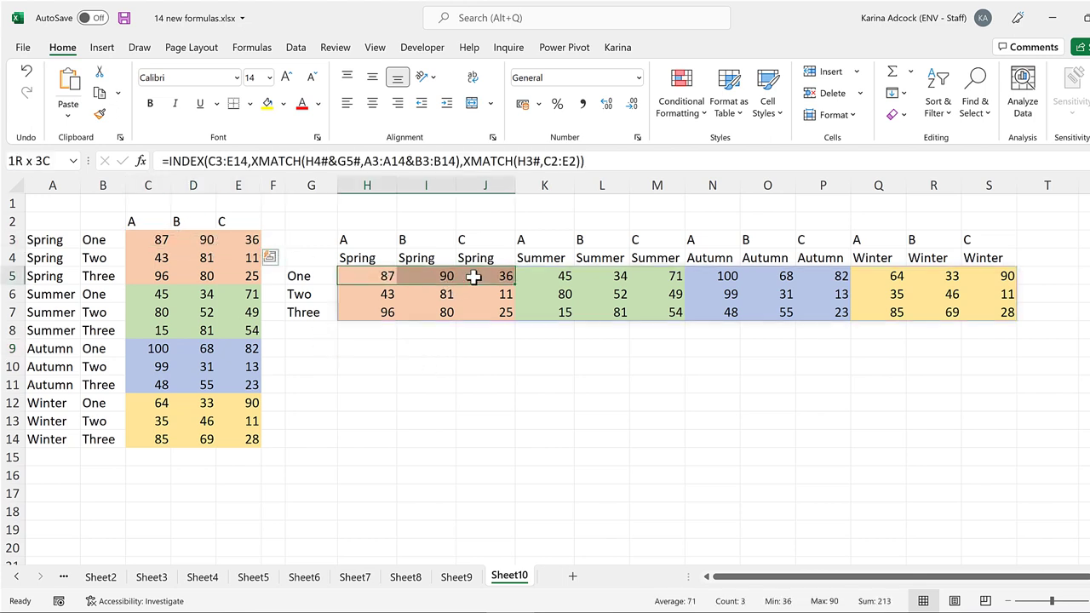
left_click_drag(159, 312, 247, 311)
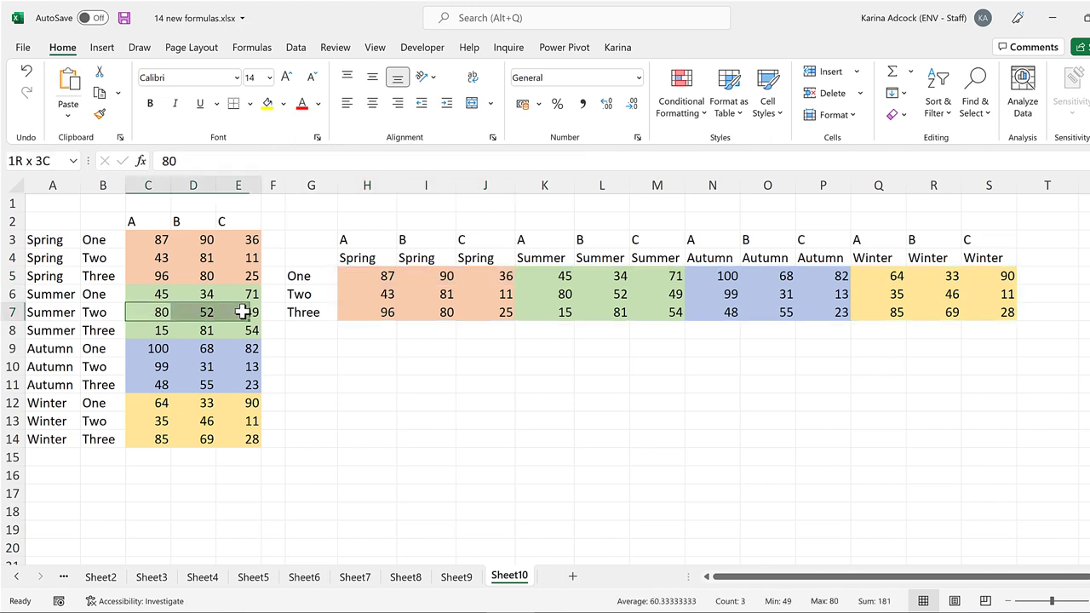
left_click_drag(553, 295, 671, 294)
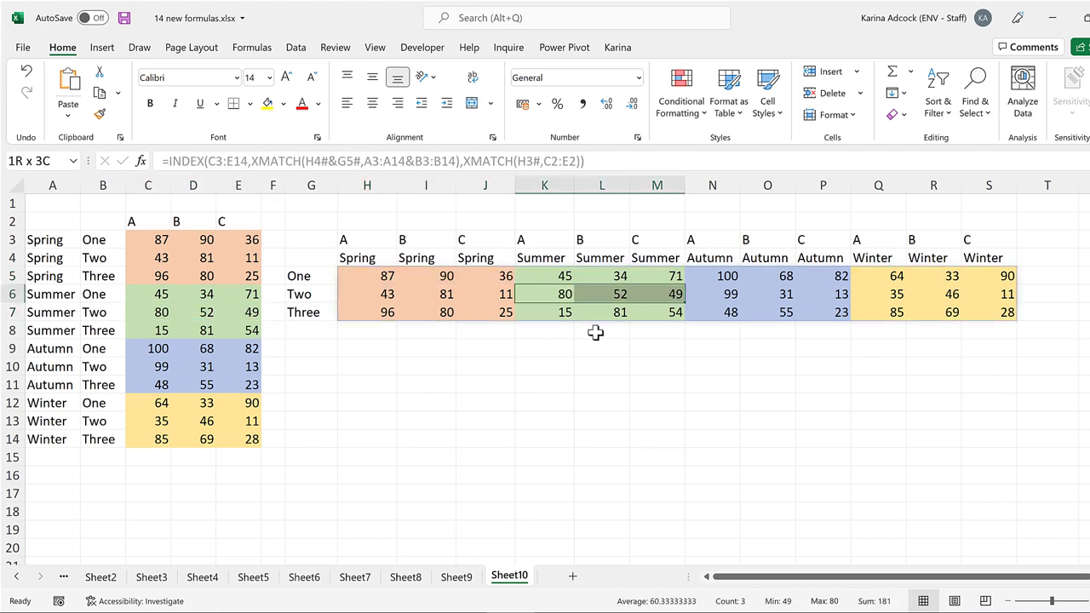
left_click(362, 349)
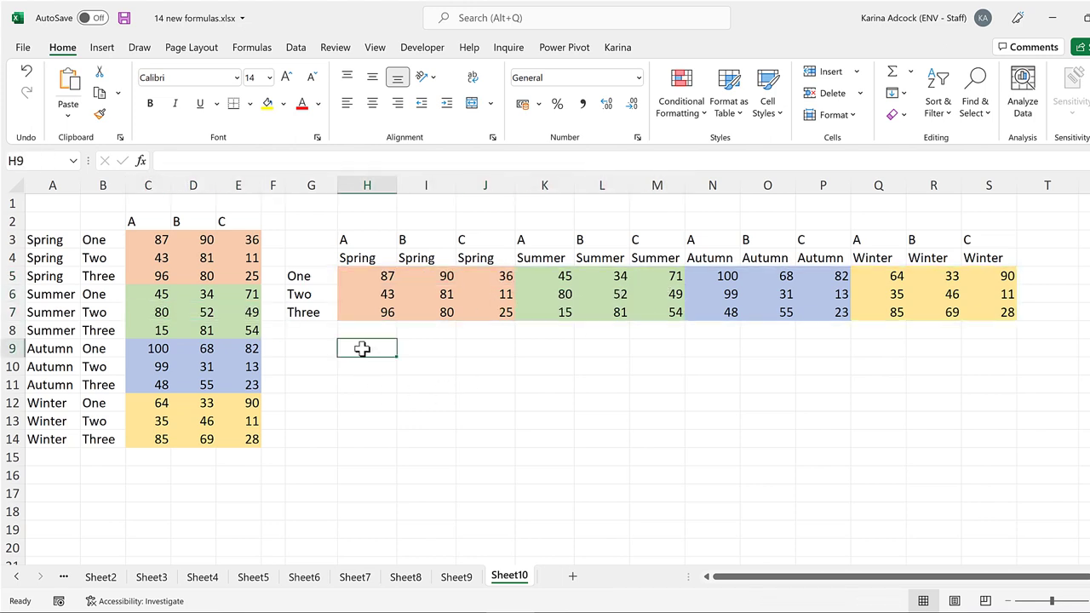